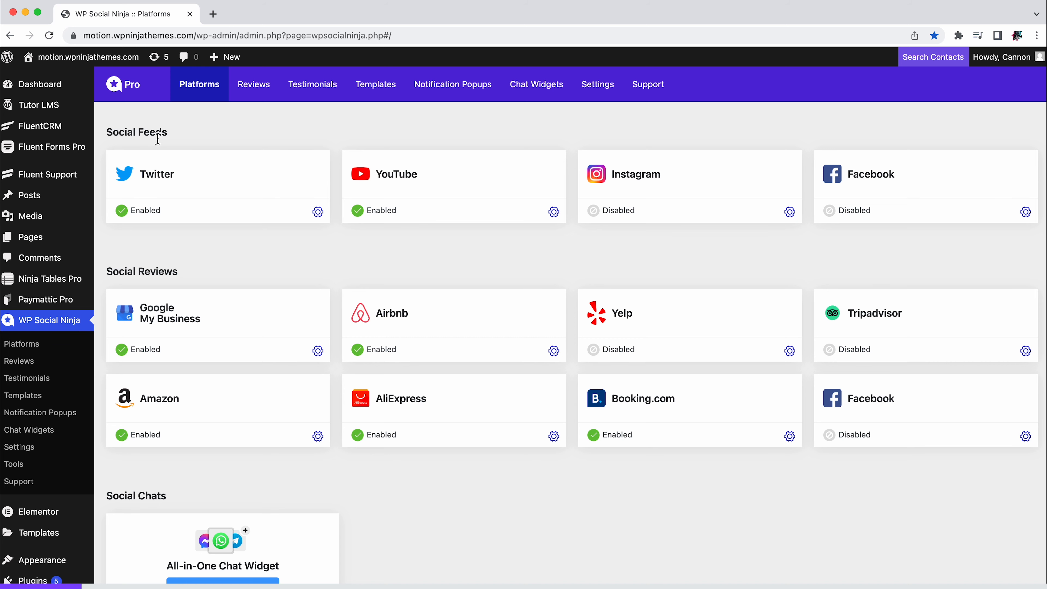
Open the Instagram configuration and connect a personal account through Instagram, allowing access
left_click(689, 189)
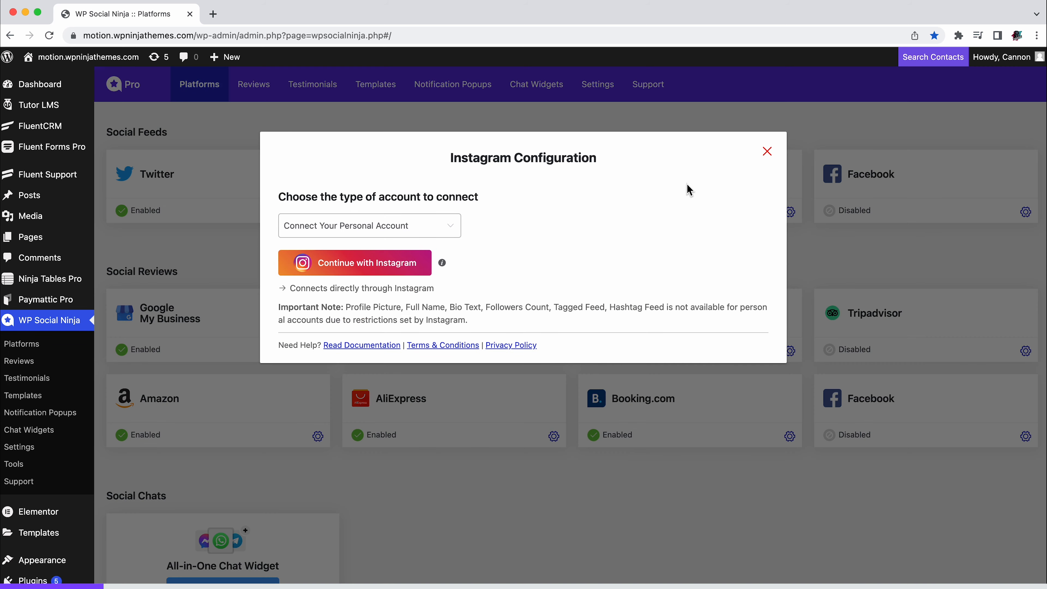
left_click(354, 263)
left_click(578, 367)
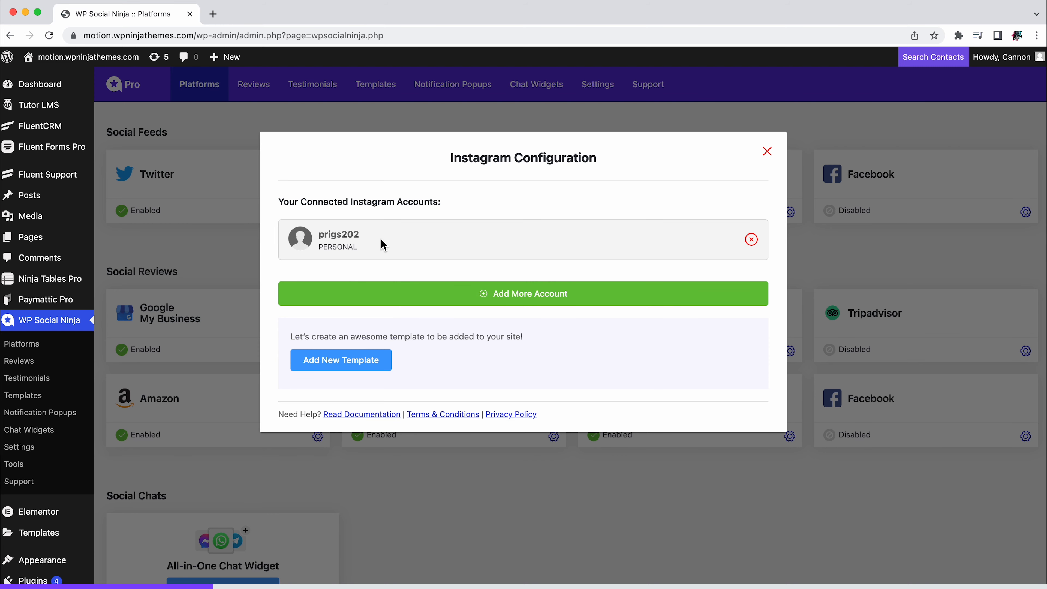
Disconnect the personal Instagram account and set the account type to Connect Your Business Account
left_click(752, 240)
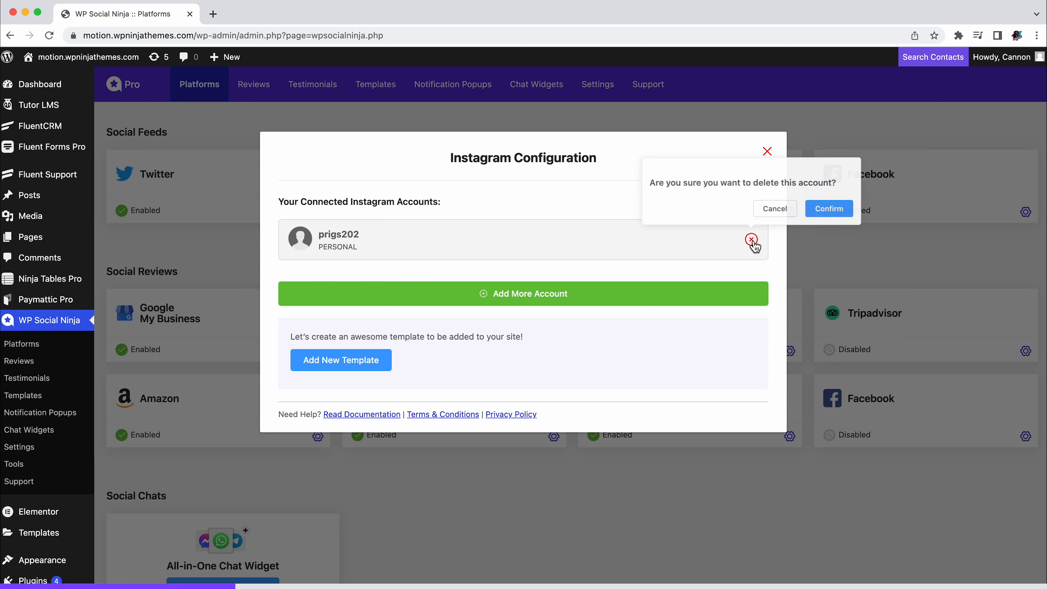
left_click(830, 213)
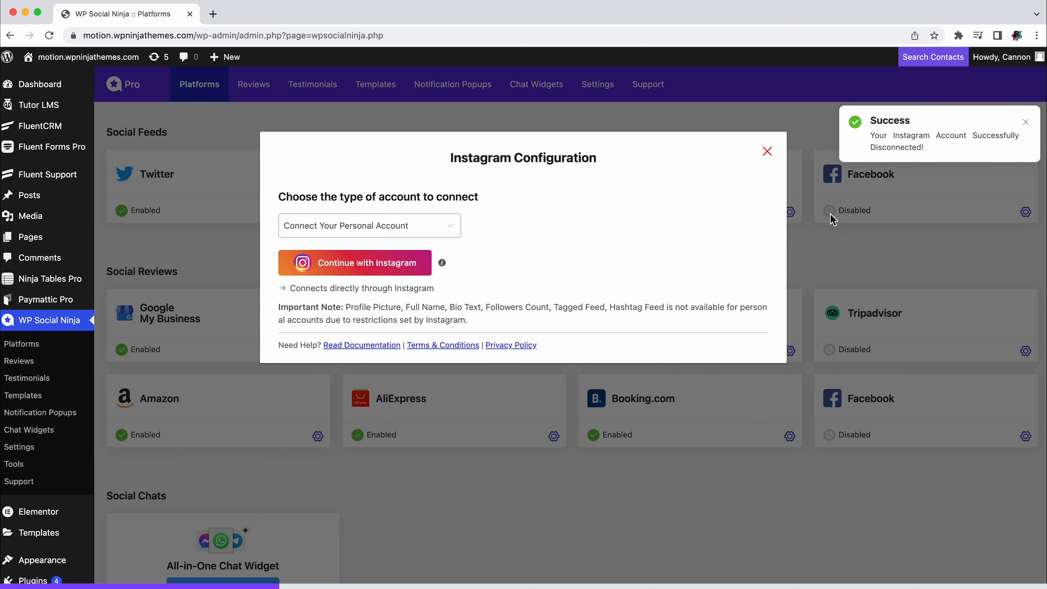
left_click(362, 231)
left_click(386, 285)
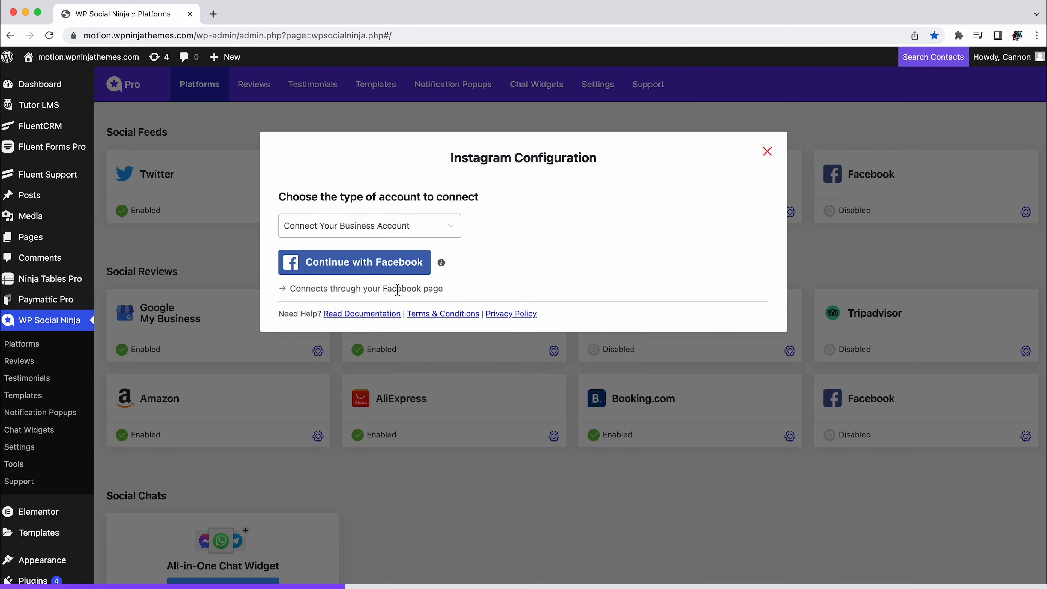
Authorize WP Social Ninja through Facebook for the Instagram Business account and its linked Page, accepting the offered permissions
left_click(389, 272)
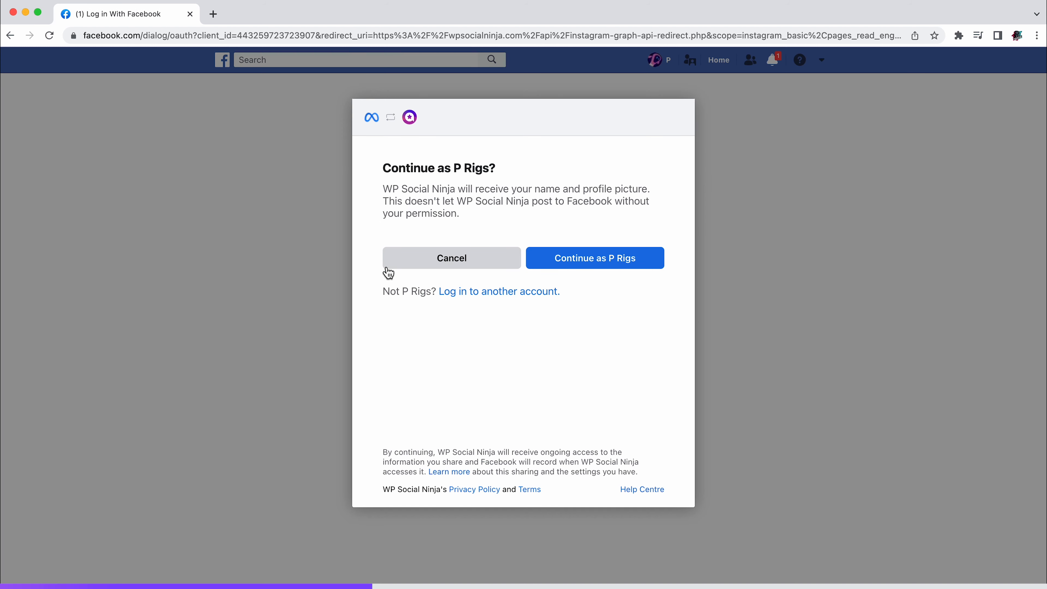
left_click(615, 264)
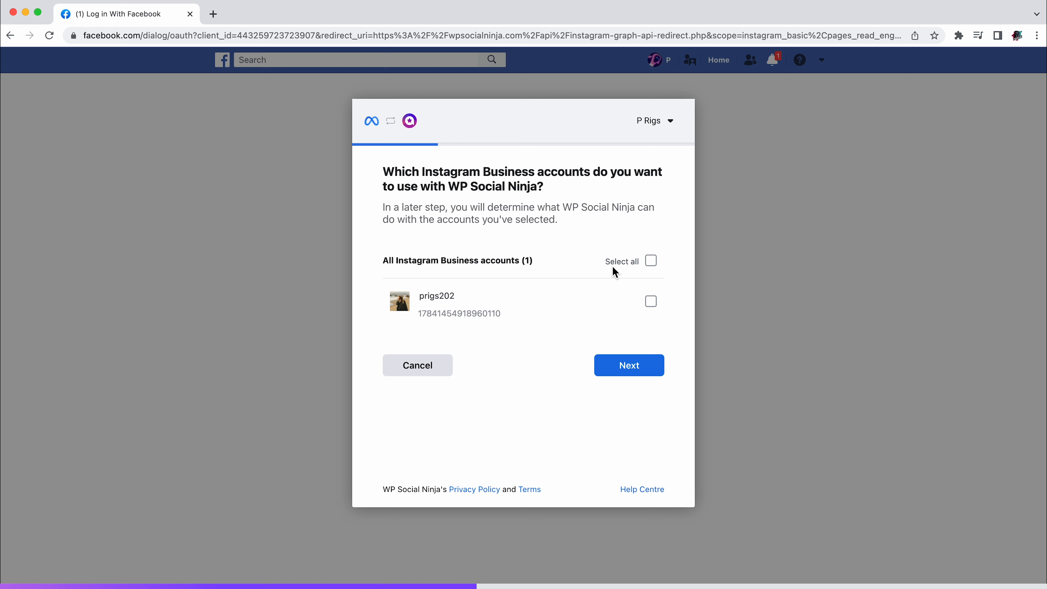
left_click(658, 306)
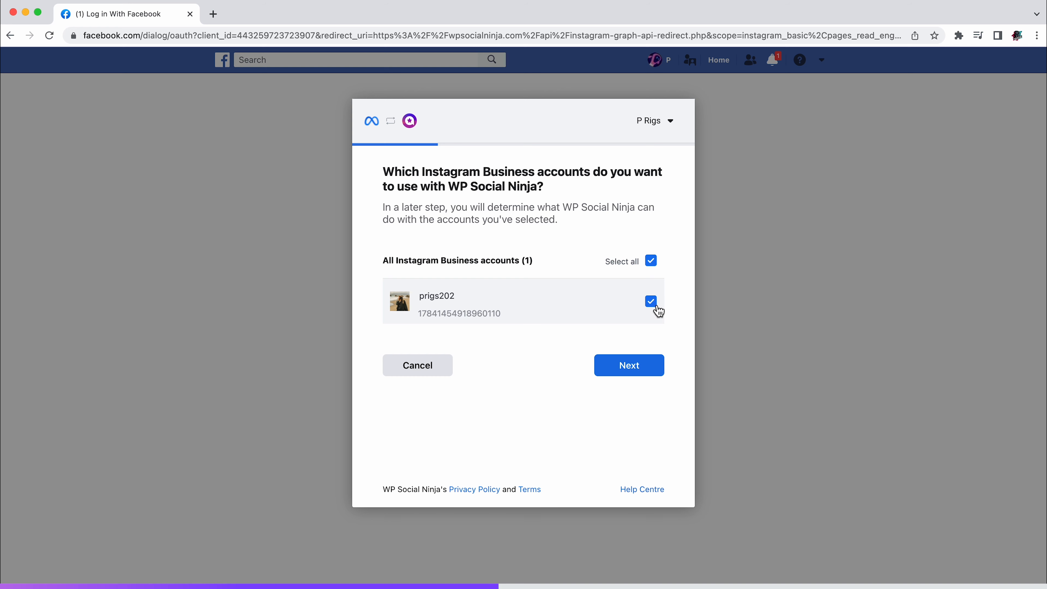
left_click(635, 366)
left_click(653, 309)
left_click(639, 367)
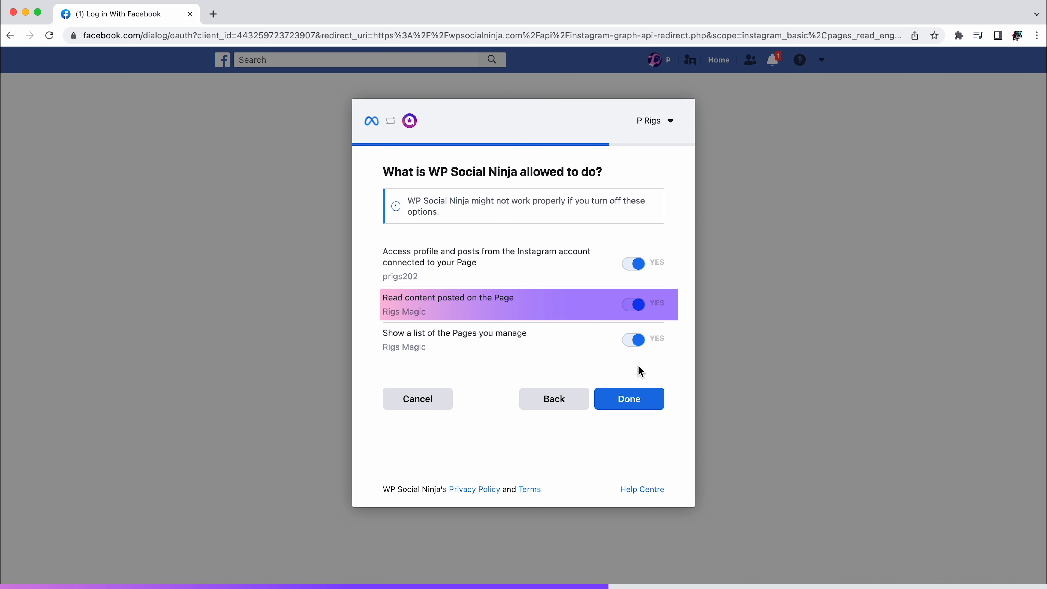
left_click(633, 405)
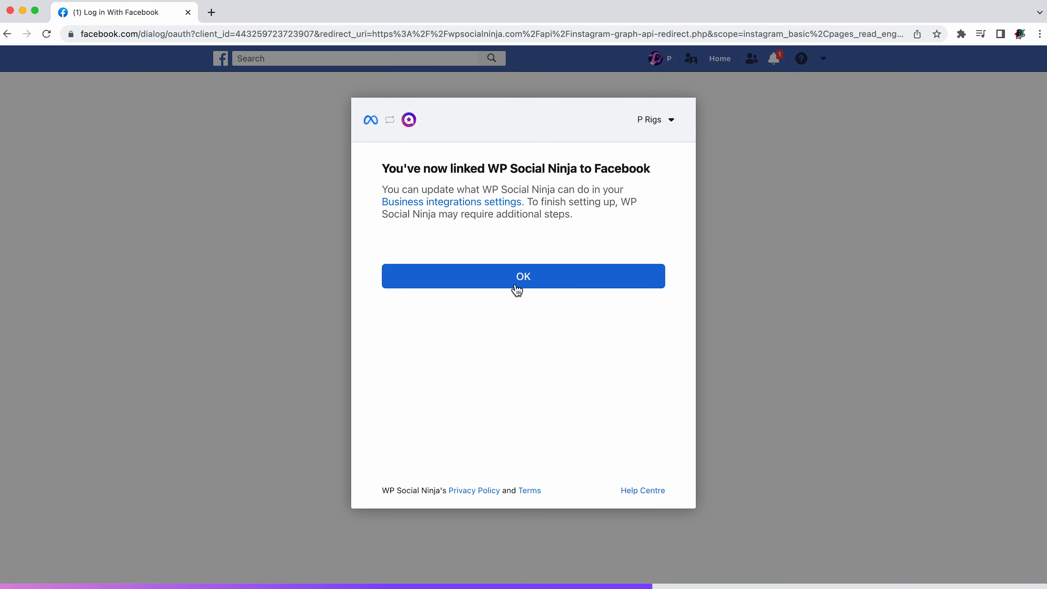
left_click(527, 290)
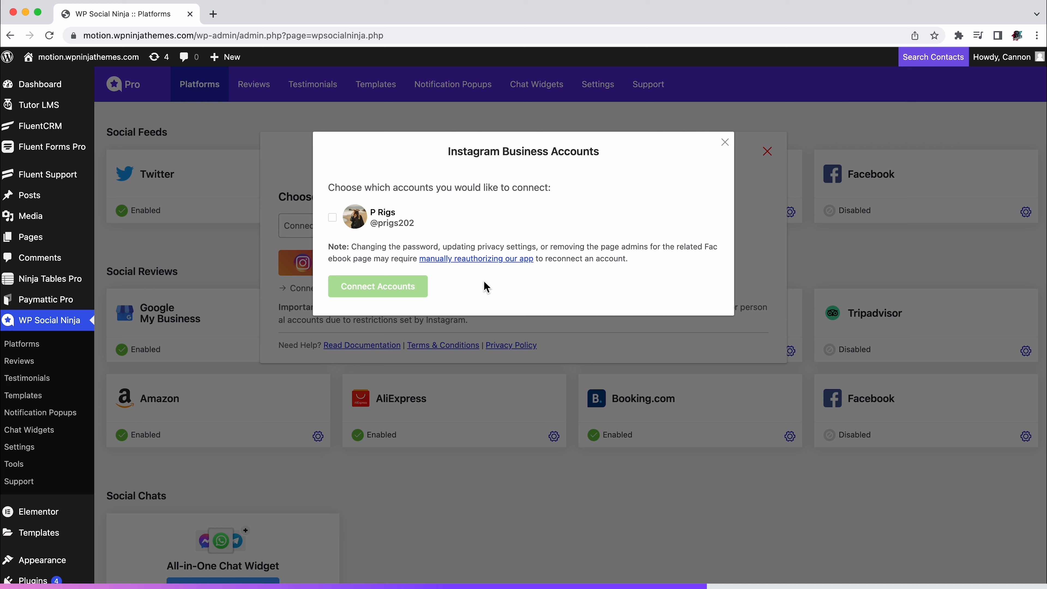
Select the authorized Instagram Business account and connect it to the plugin
left_click(333, 217)
left_click(379, 287)
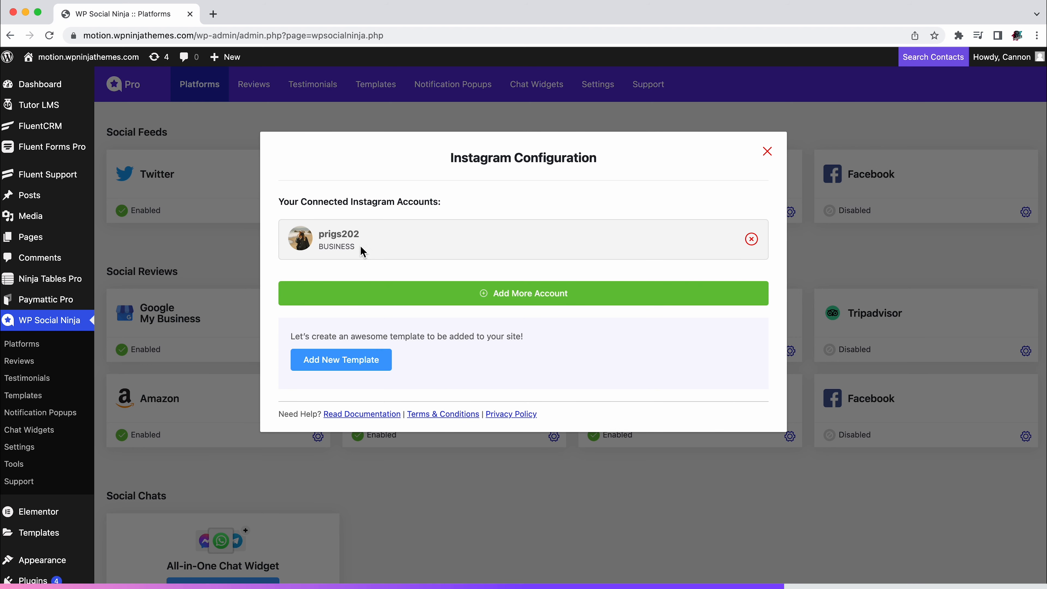
left_click_drag(325, 235, 411, 237)
left_click(411, 238)
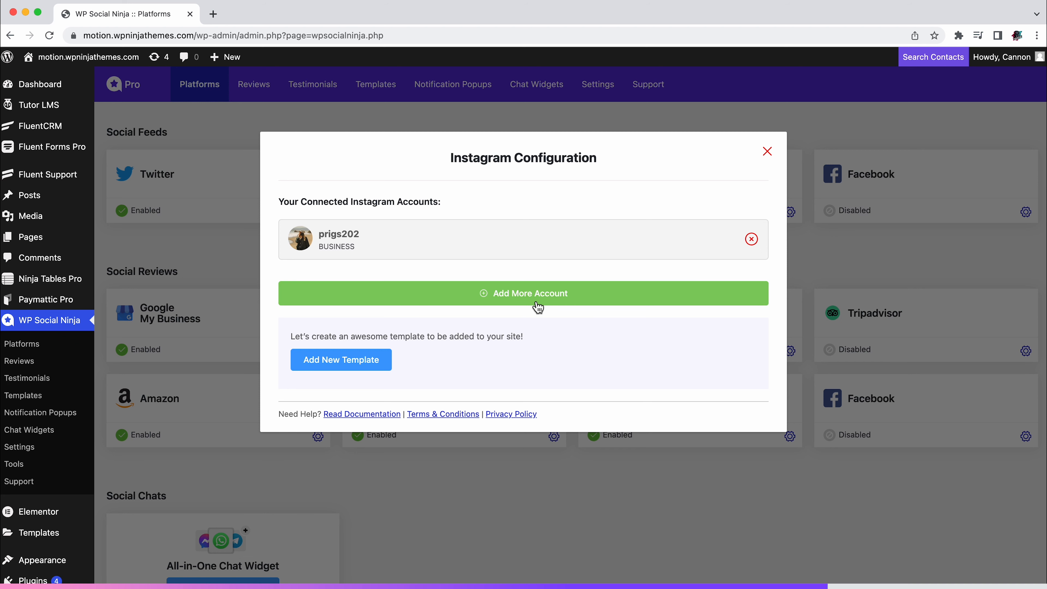
Disconnect the business account and set the account type to Connect Your Business Account again
left_click(751, 240)
left_click(820, 221)
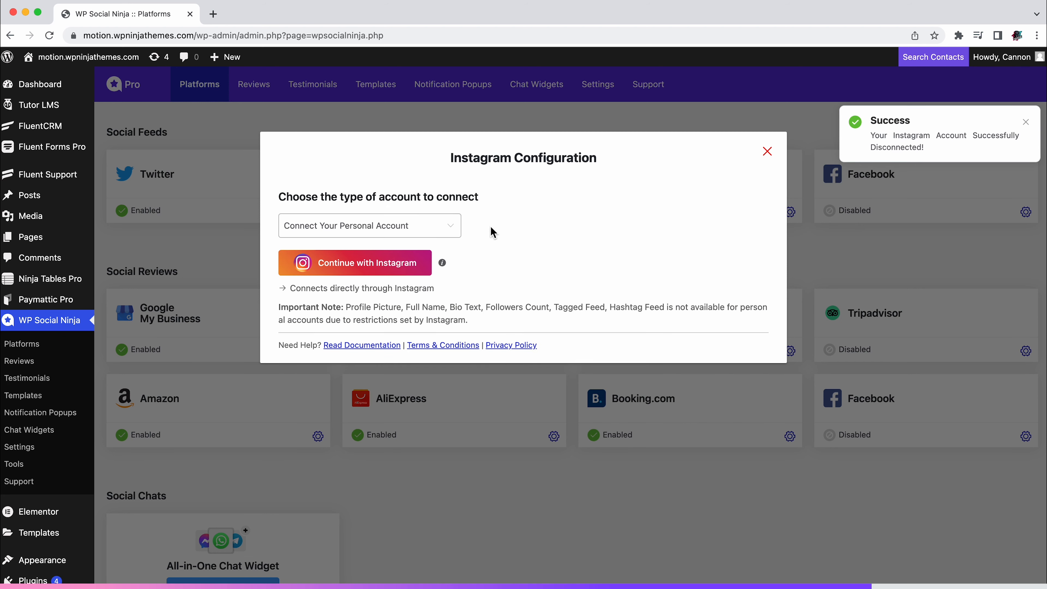
left_click(417, 238)
left_click(409, 284)
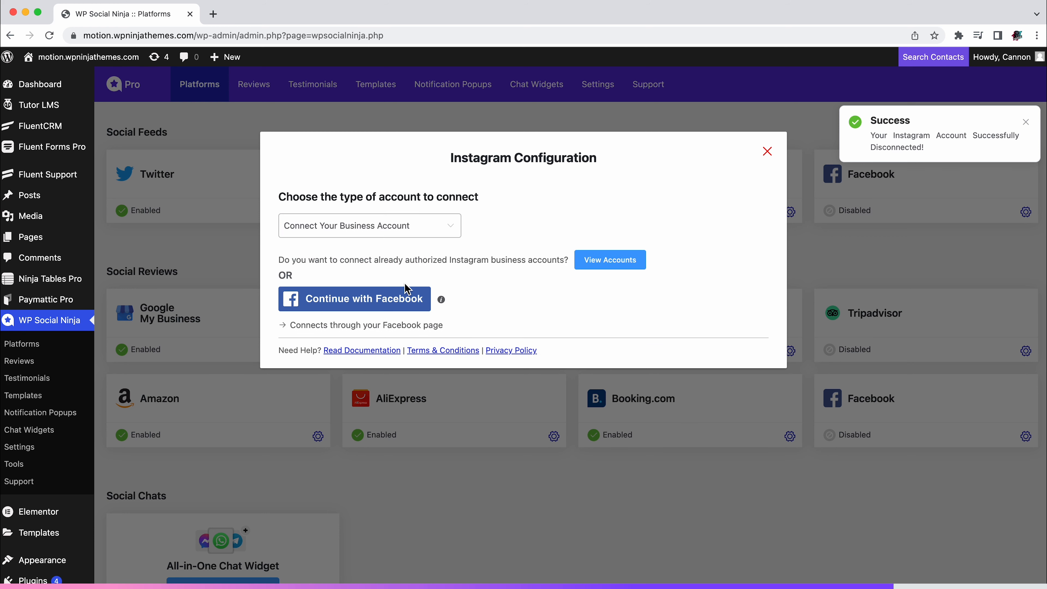
Reconnect the business account from the list of already authorized Instagram business accounts
left_click(615, 267)
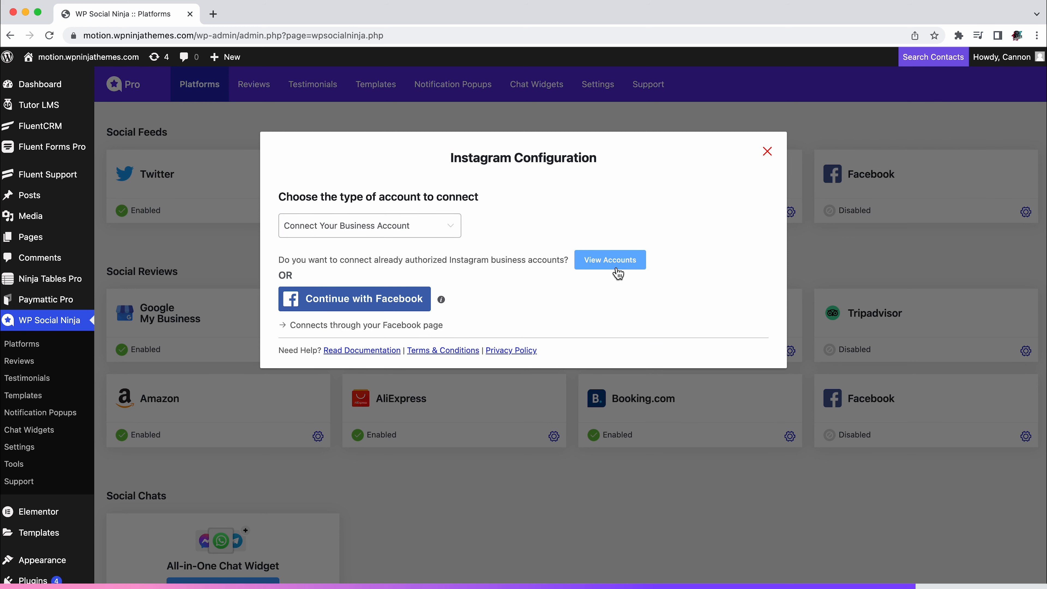
left_click(332, 217)
left_click(376, 298)
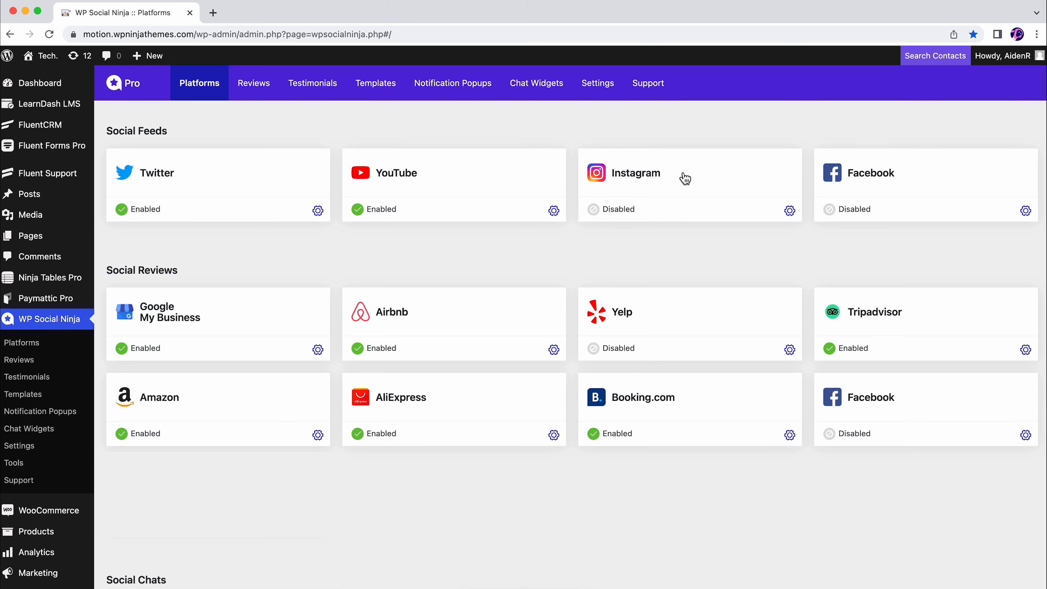
Set the Instagram account type to Manually Connect an Account and open the access token generator
left_click(682, 170)
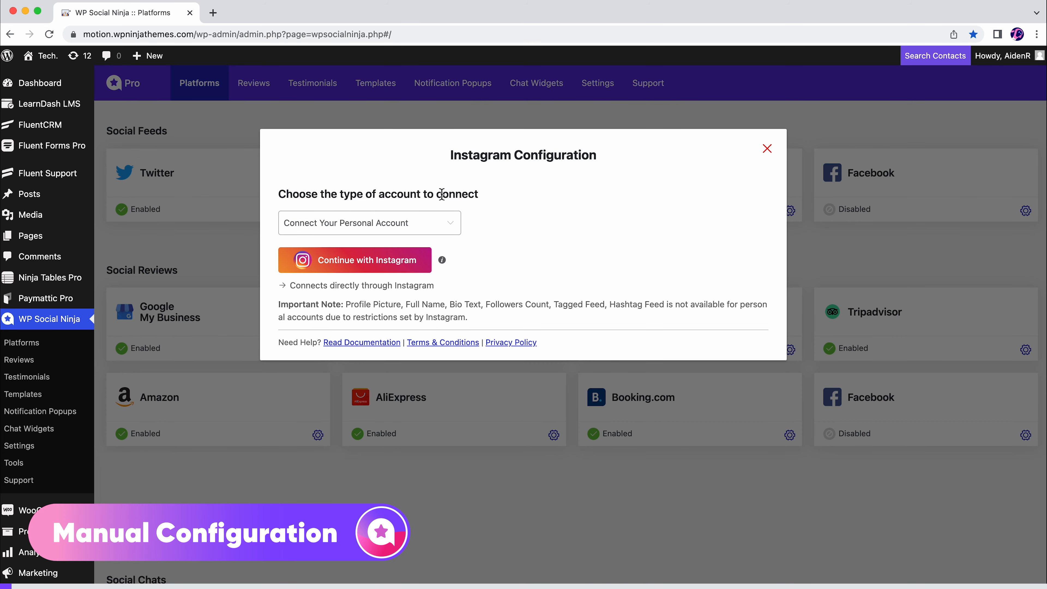
left_click(400, 224)
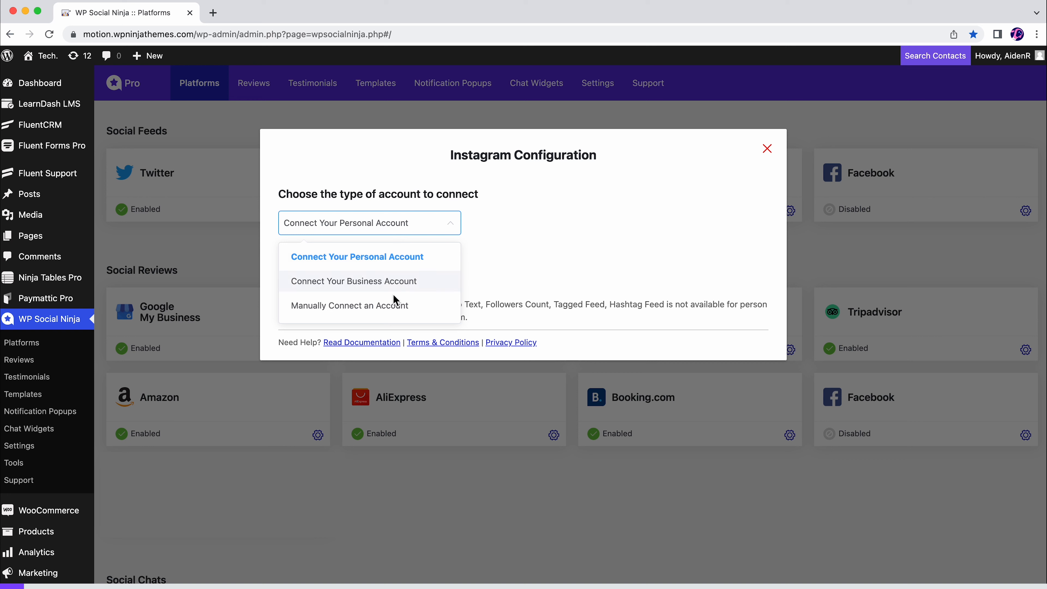
left_click(379, 307)
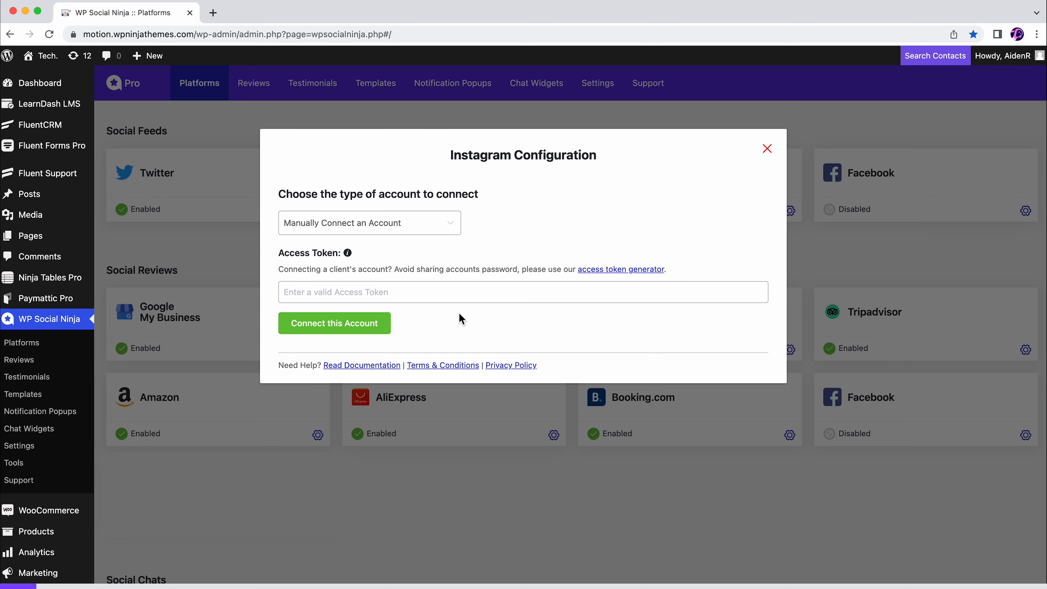
left_click(623, 269)
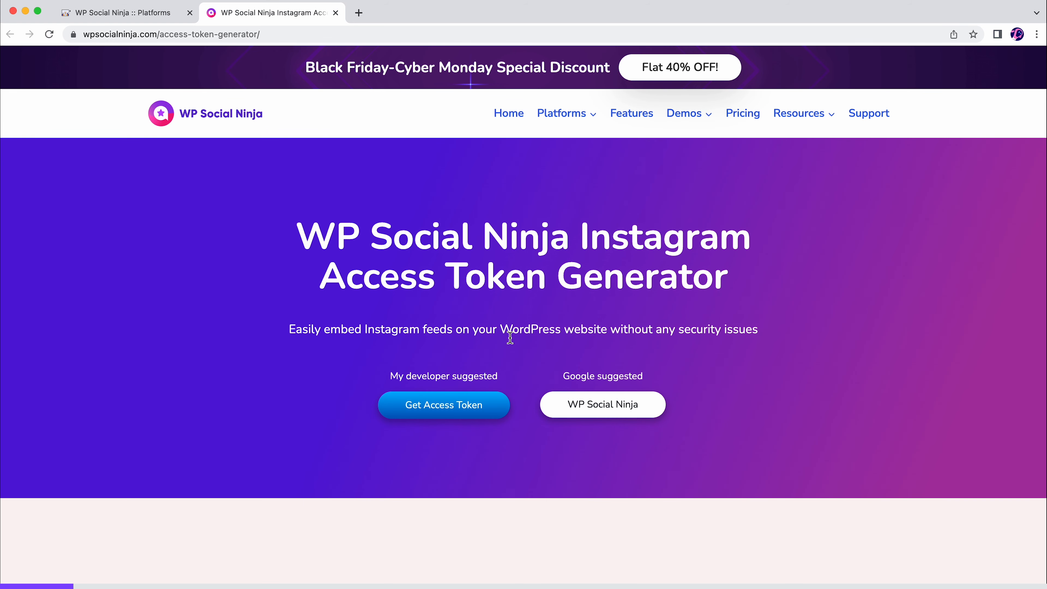
Generate an access token for the personal Instagram account, allowing access, and copy it to the clipboard
left_click(450, 406)
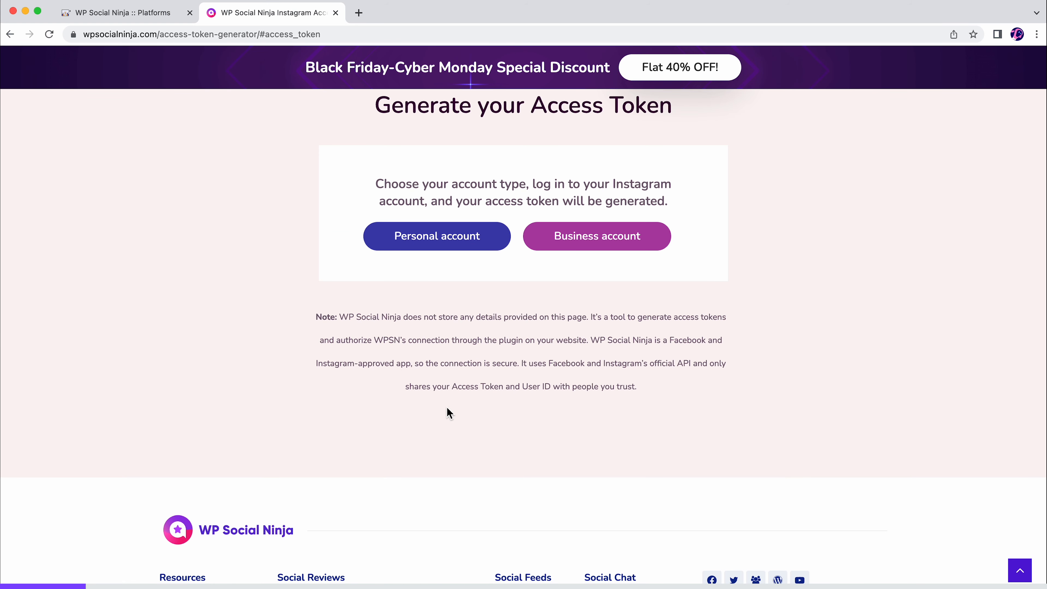
left_click(444, 244)
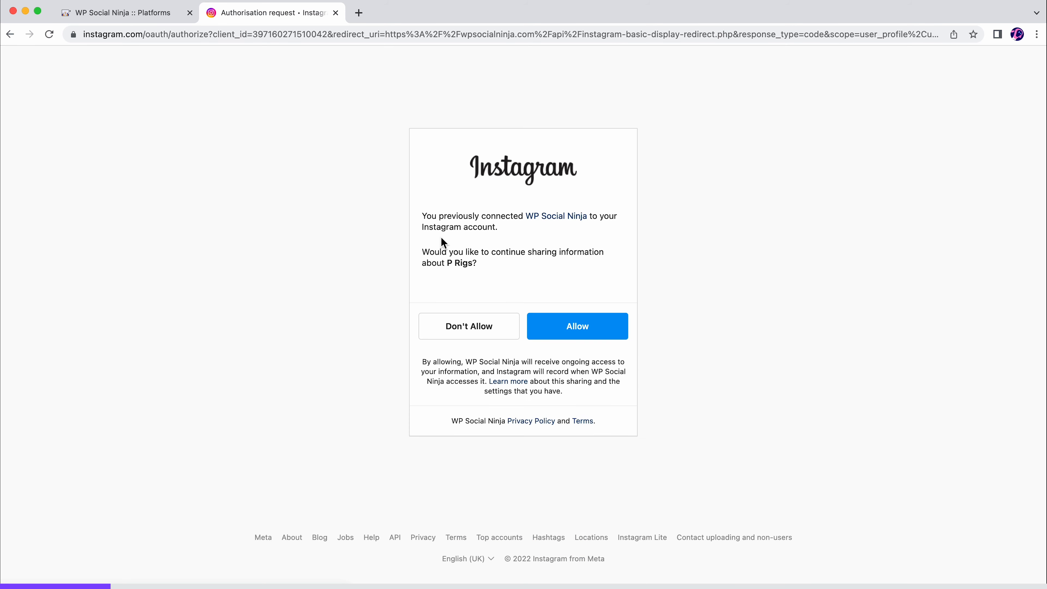
left_click(575, 333)
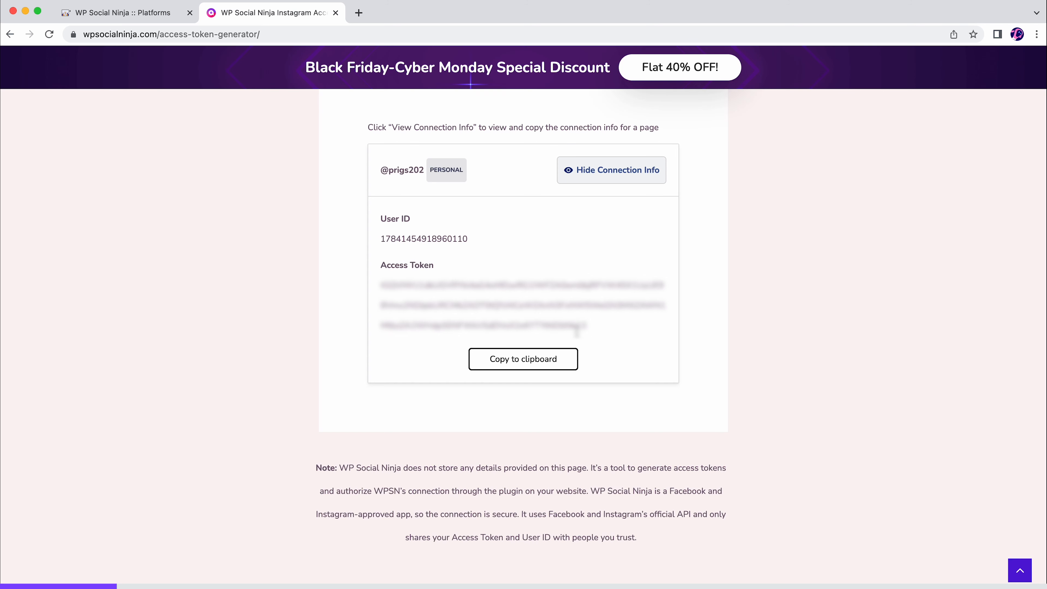
left_click(521, 366)
Return to the Instagram configuration, paste the access token, and connect the account
left_click(134, 13)
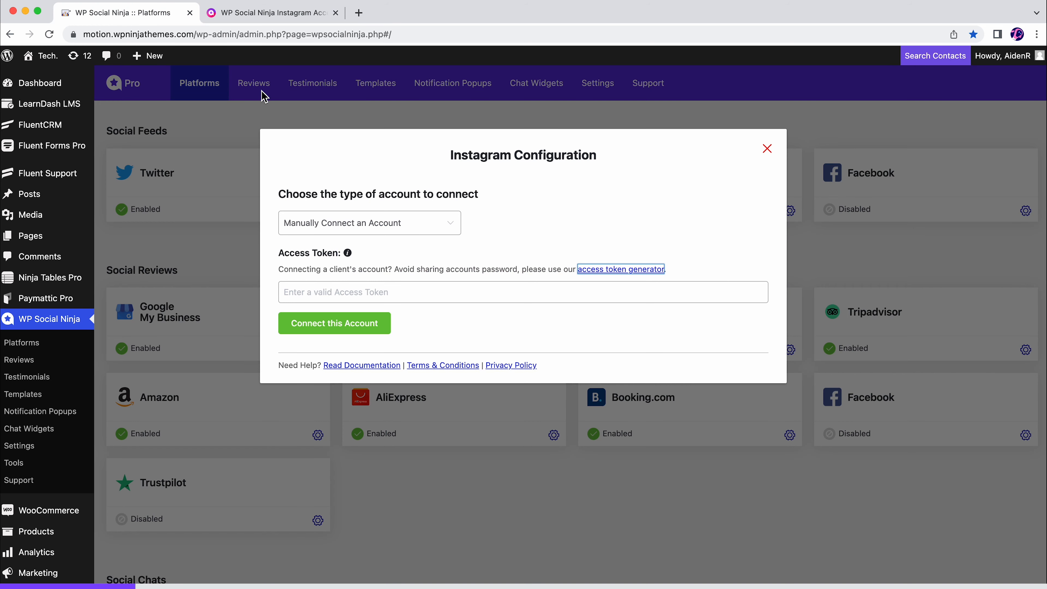
left_click(437, 292)
key("super+v")
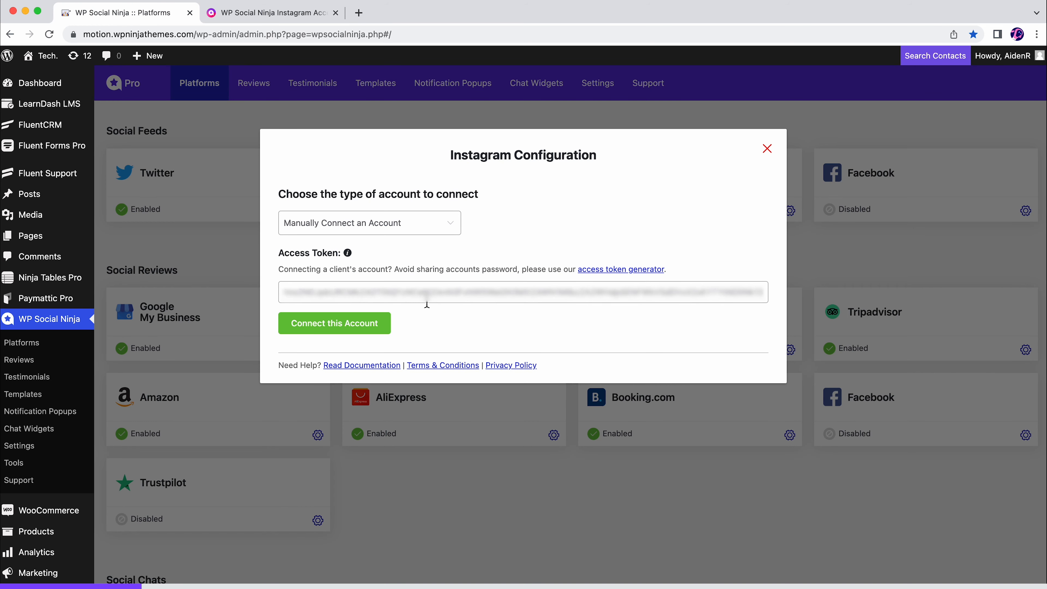
left_click(335, 323)
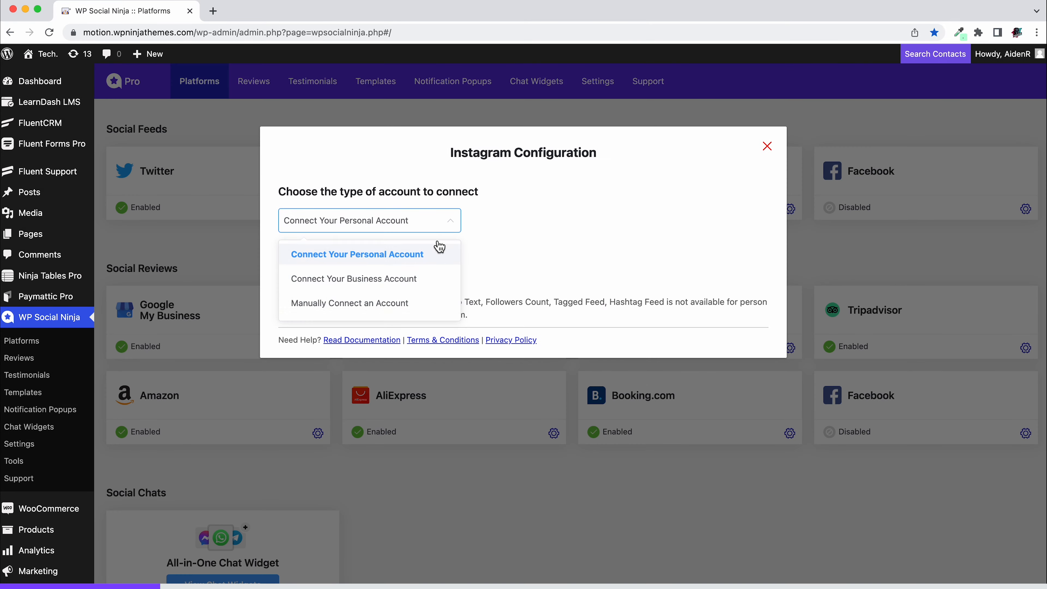
Choose Manually Connect an Account for Instagram and open developers.facebook.com in a new browser tab
left_click(369, 313)
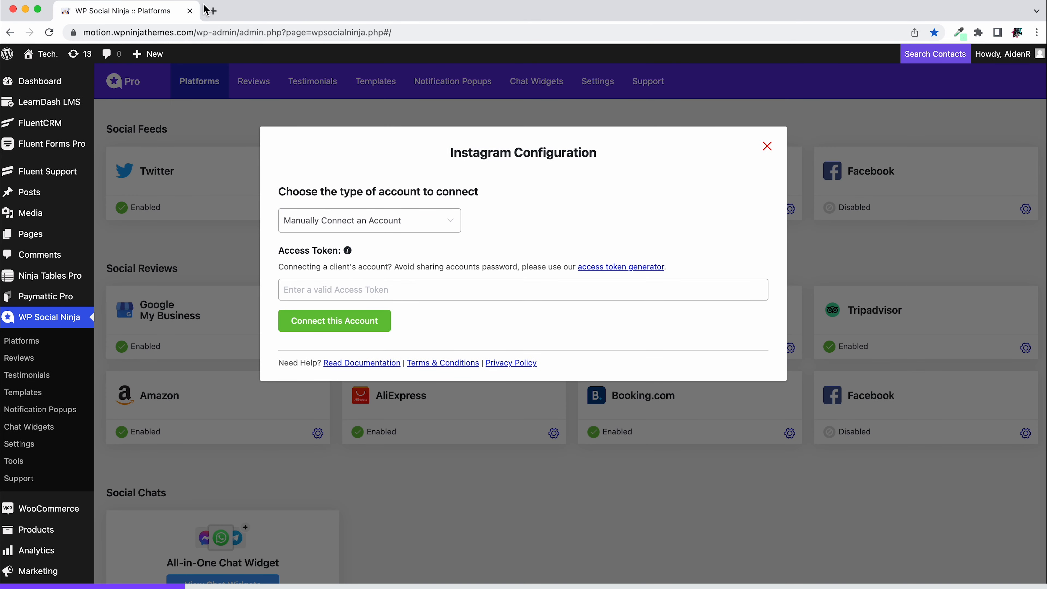
left_click(211, 11)
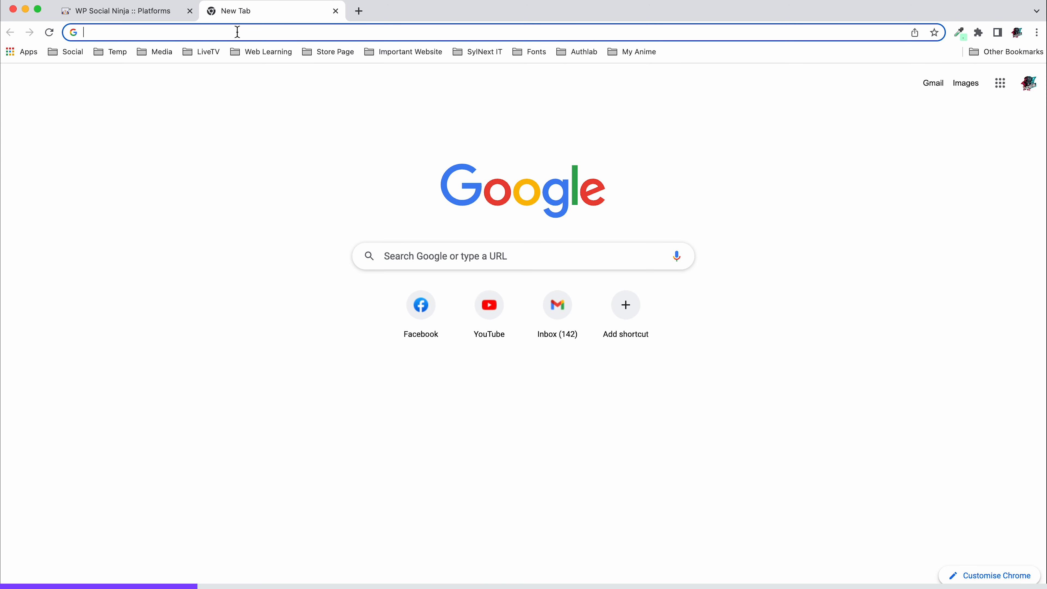
key("super+v")
key("Return")
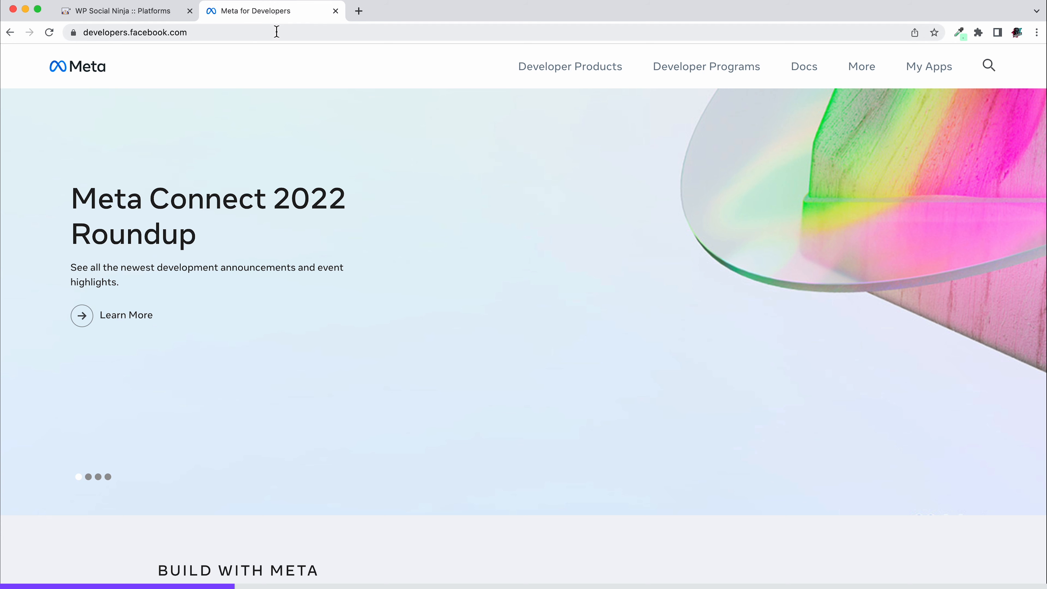
Start creating a new app in Meta for Developers with the app type None
left_click(937, 76)
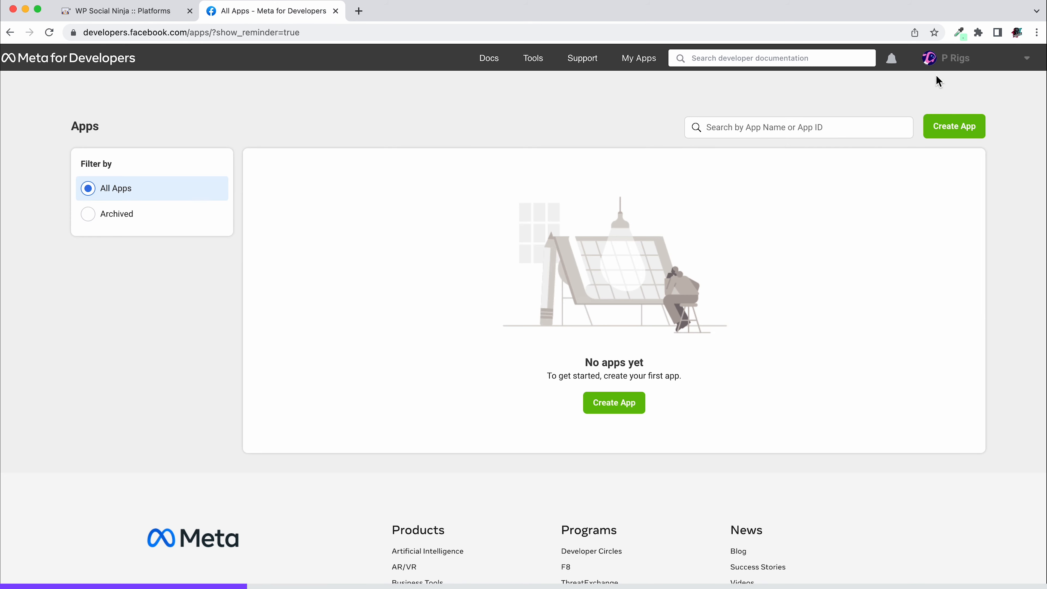
left_click(957, 138)
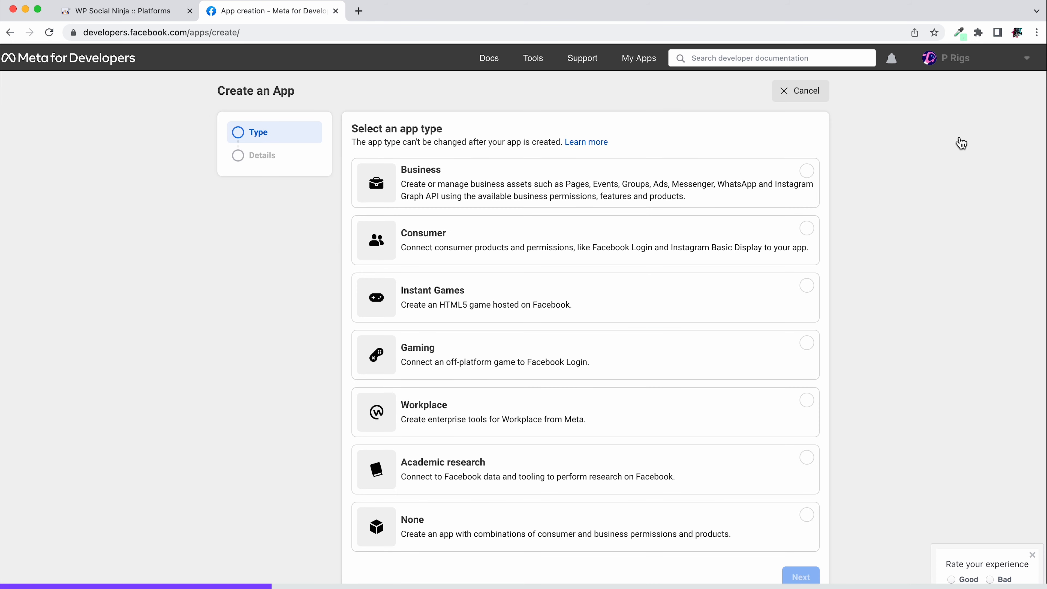
left_click(657, 529)
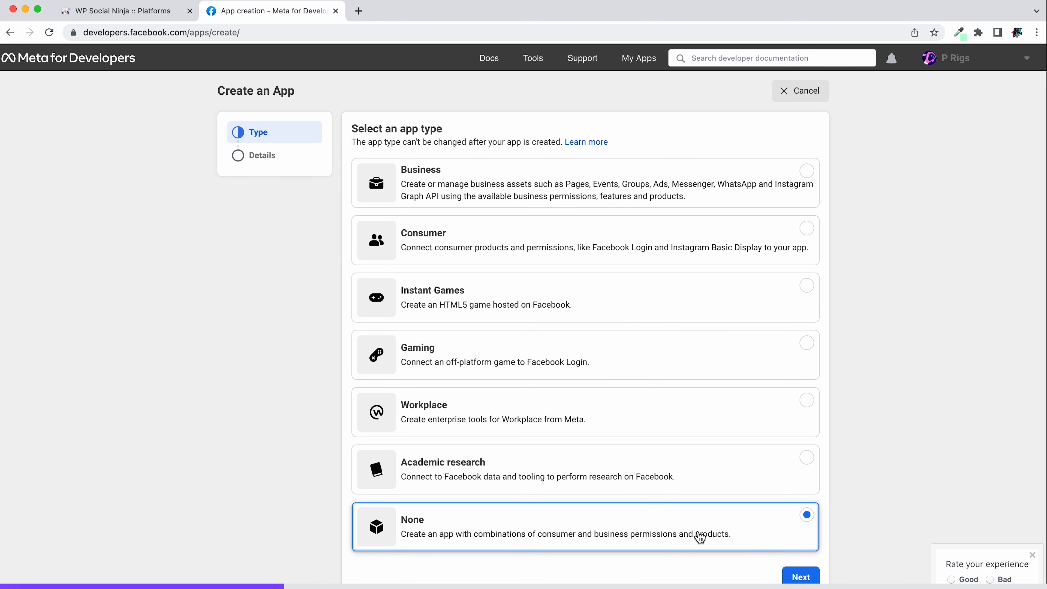
left_click(796, 577)
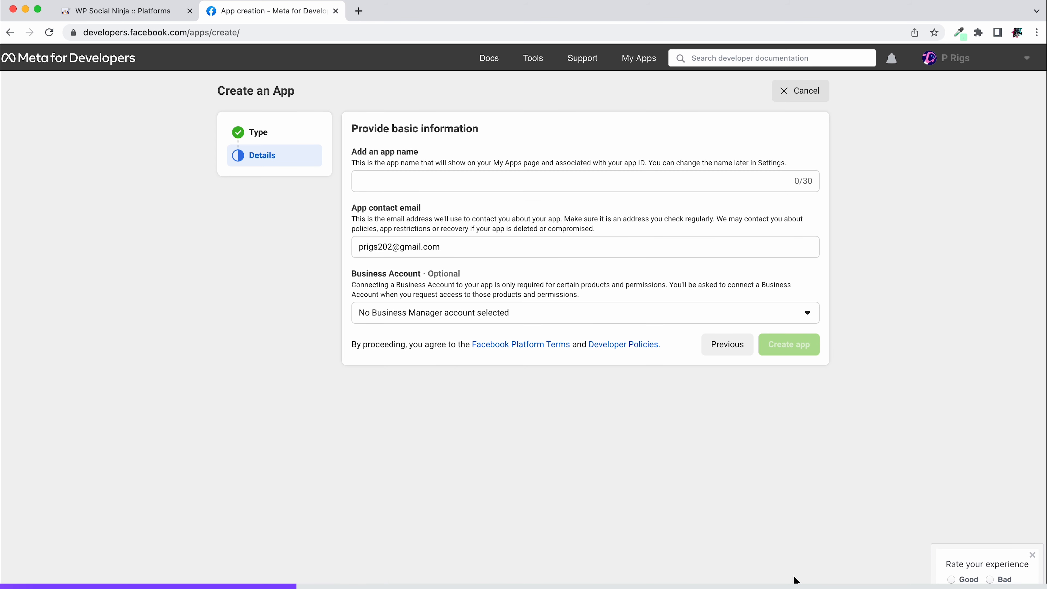
Name the new app Prigs, create it, and enter the account password to confirm its creation
left_click(617, 182)
type("Prigs")
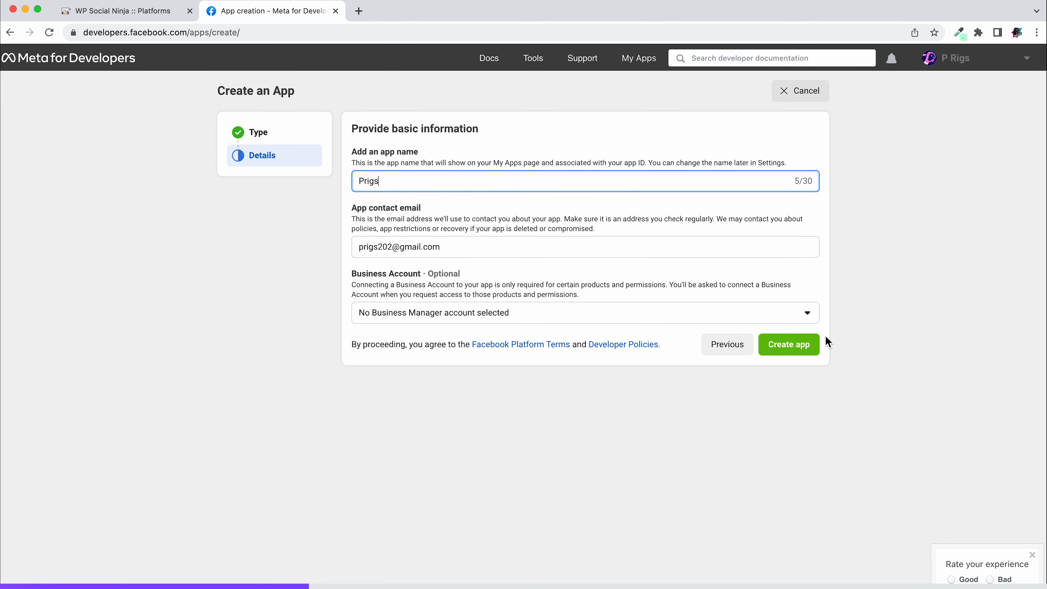
left_click(788, 351)
type("••••••••")
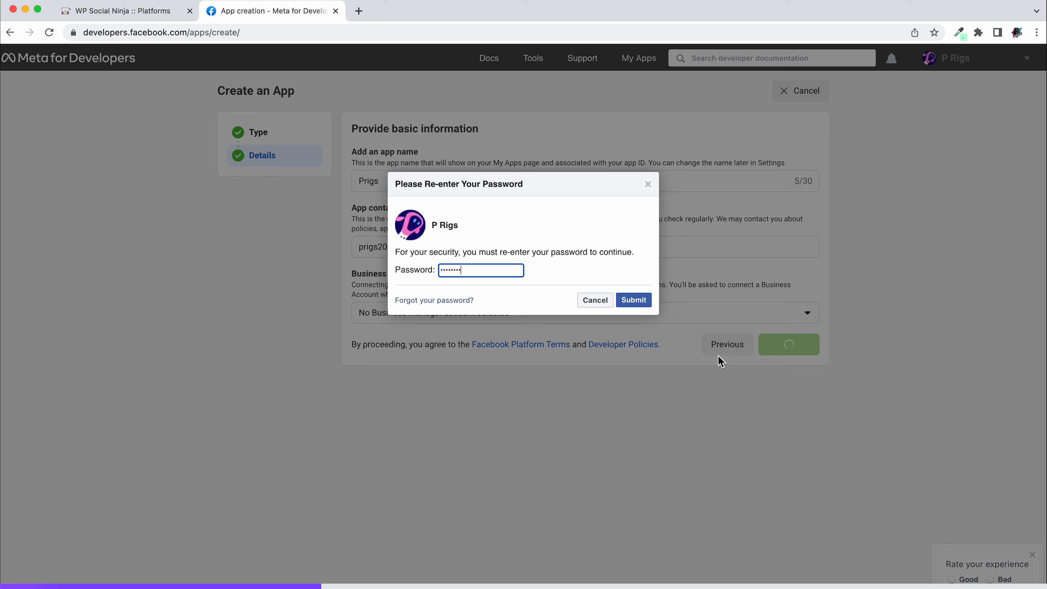
left_click(634, 301)
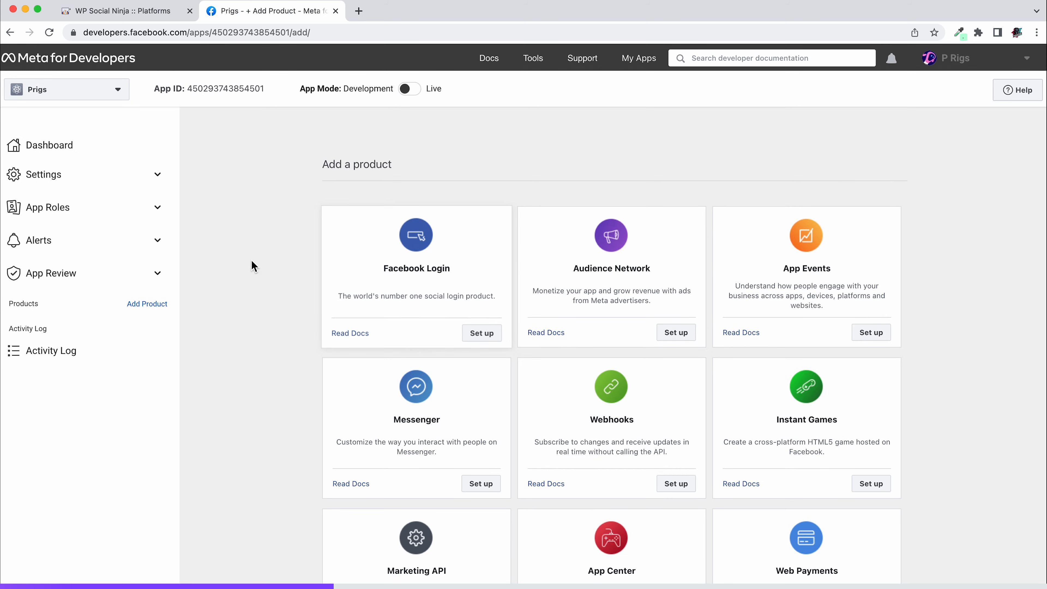
left_click(83, 178)
left_click(89, 206)
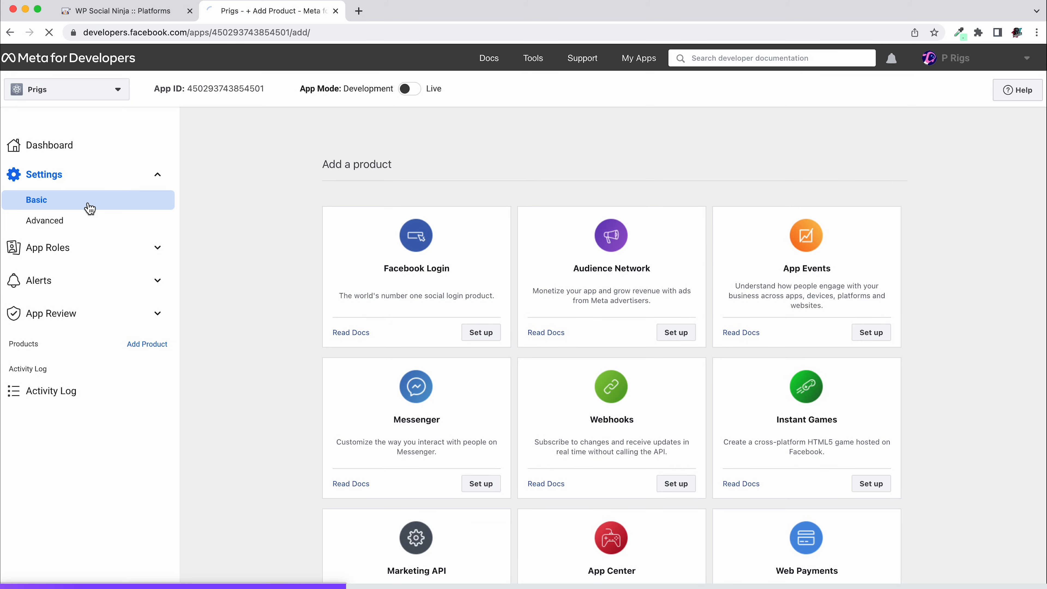
scroll(579, 344, "down", 10)
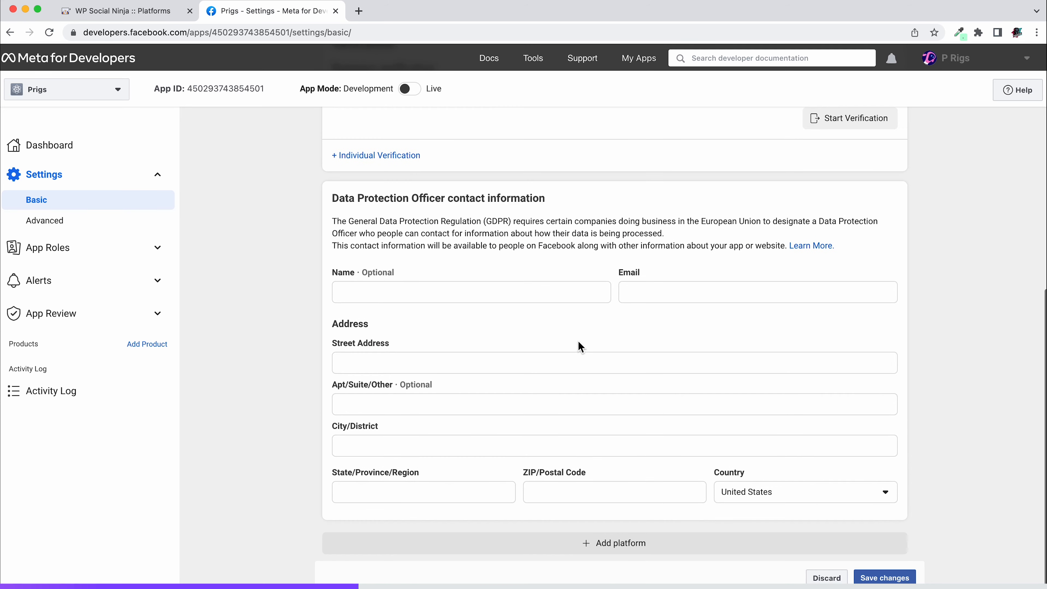
left_click(634, 552)
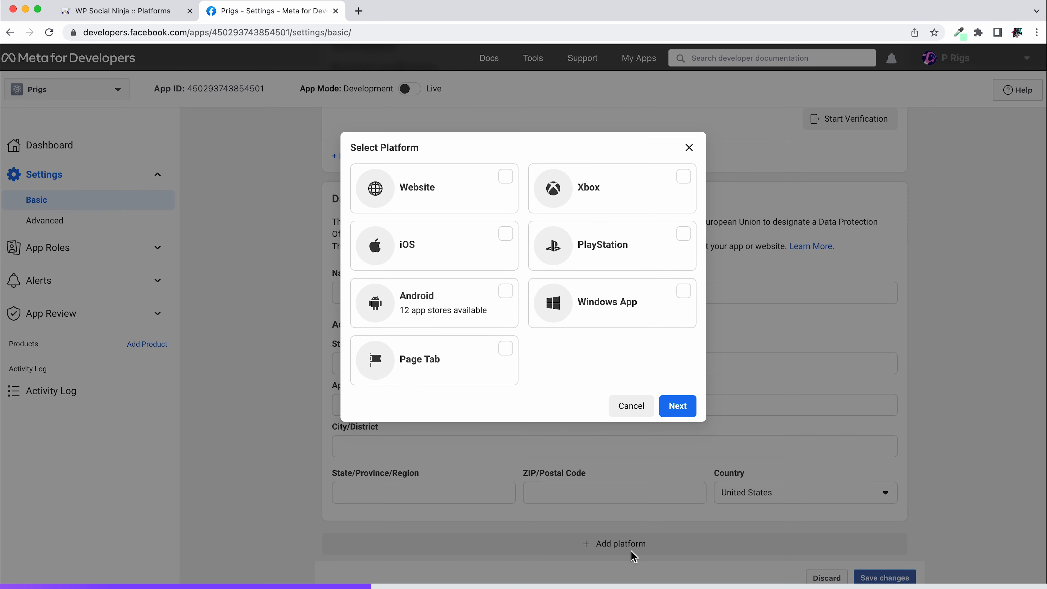
left_click(495, 183)
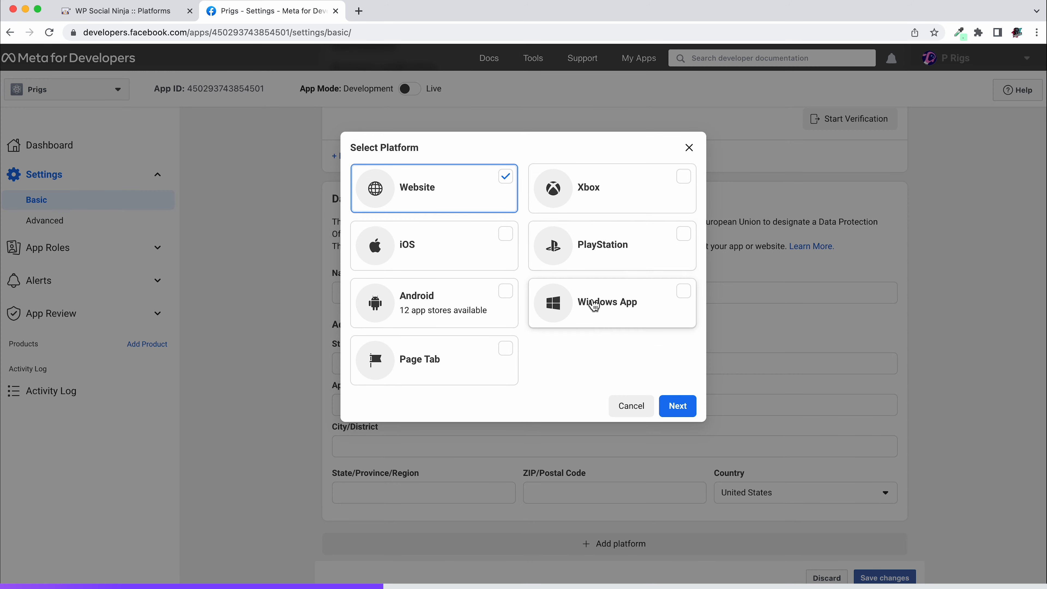
left_click(679, 408)
left_click(670, 500)
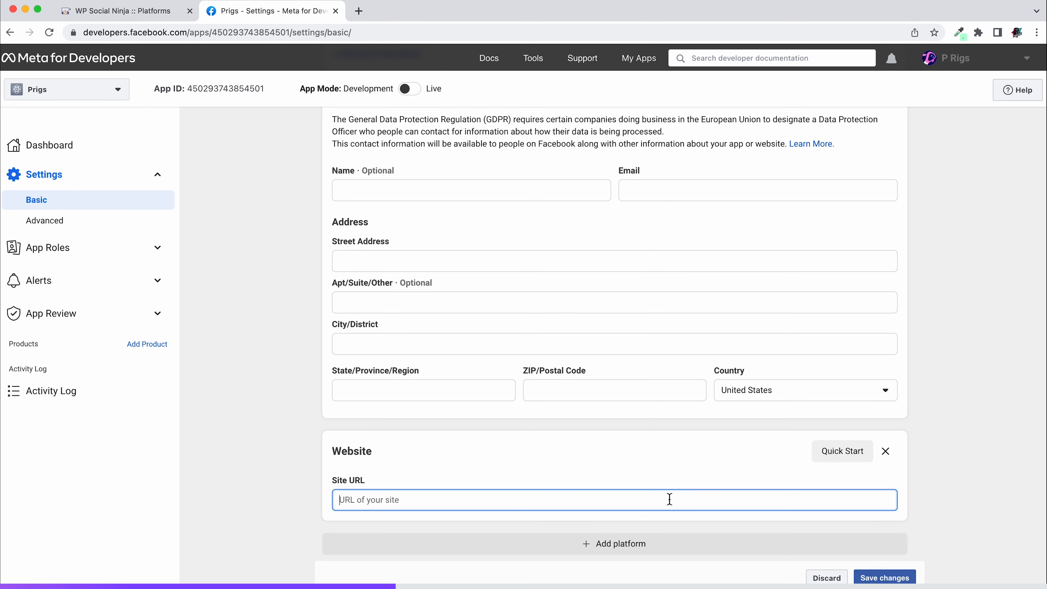
type("https://prigs202.com/")
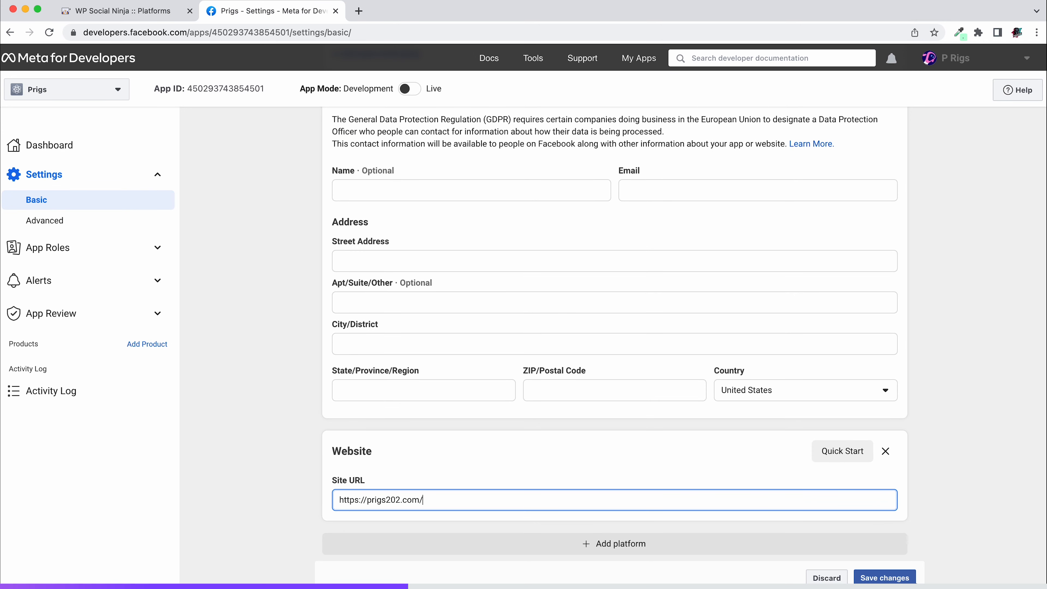
left_click(885, 578)
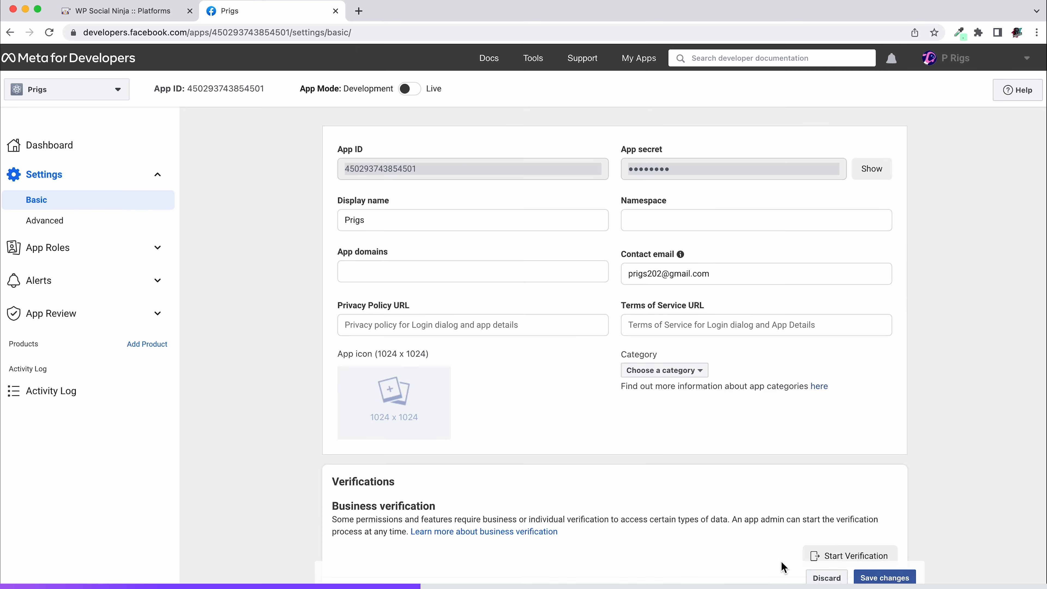
Set up the Instagram Basic Display product and create its Instagram app with the display name Prigs
left_click(156, 347)
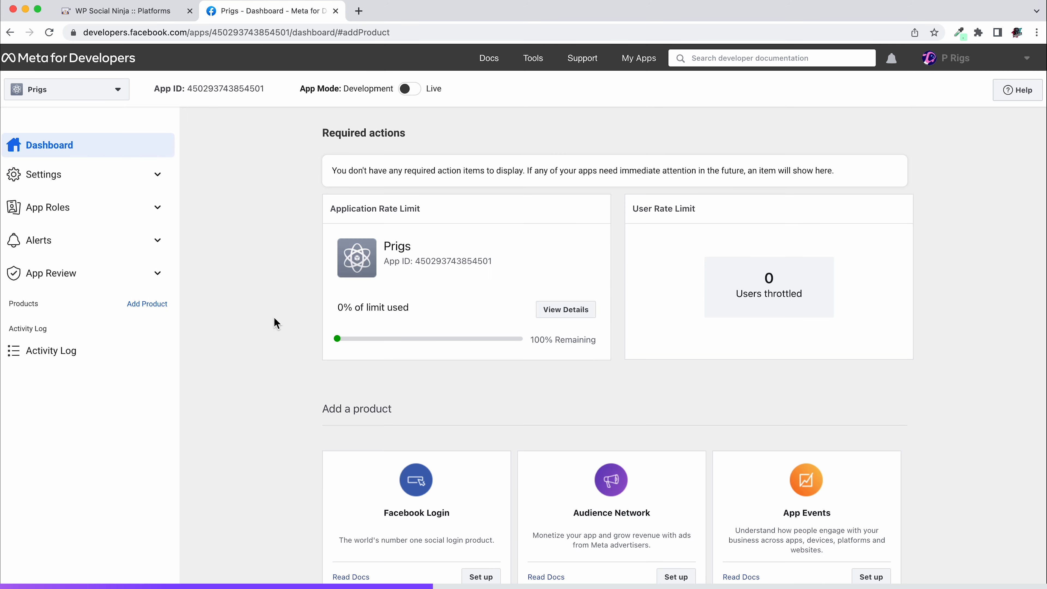
scroll(610, 391, "down", 8)
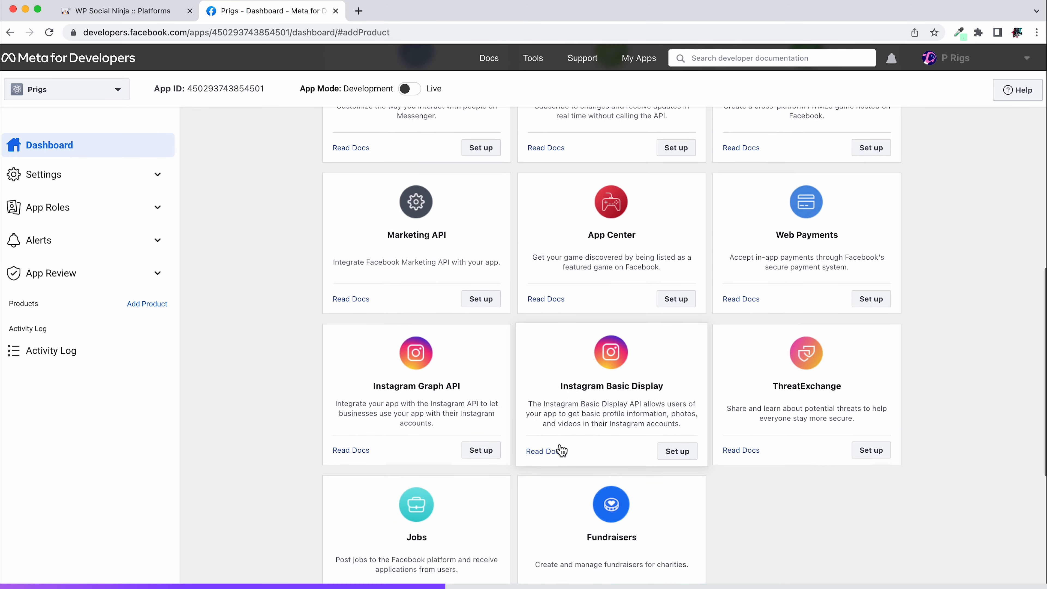
left_click(557, 321)
left_click_drag(559, 319, 673, 325)
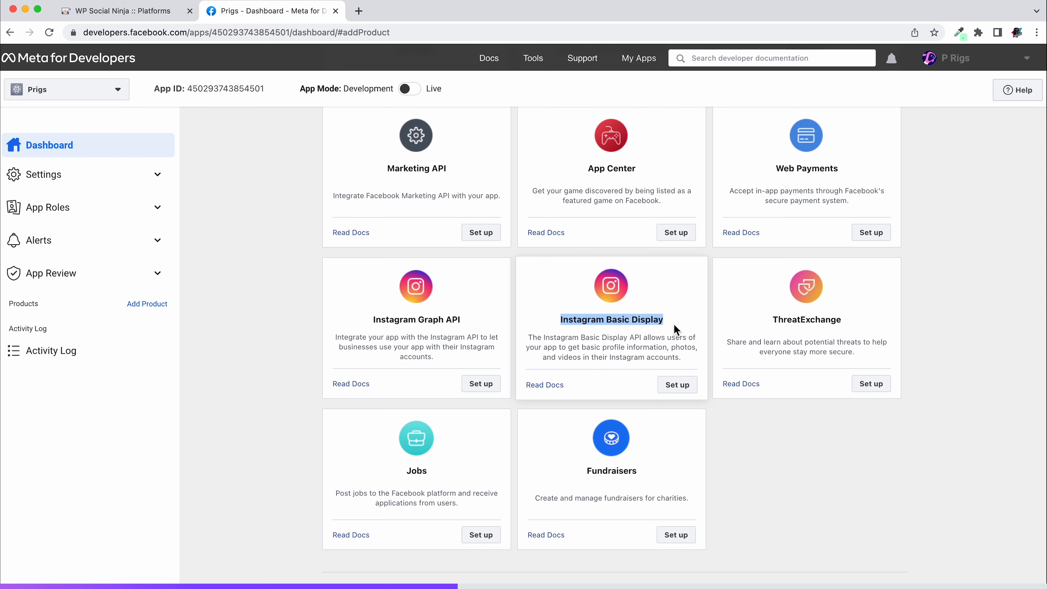
left_click(673, 325)
left_click(681, 392)
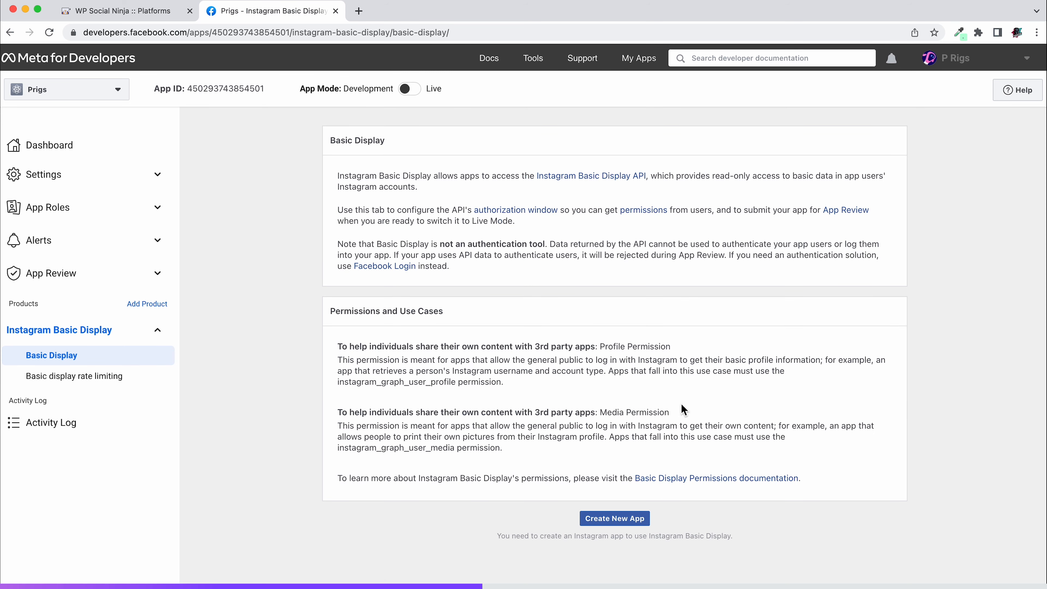
left_click(623, 521)
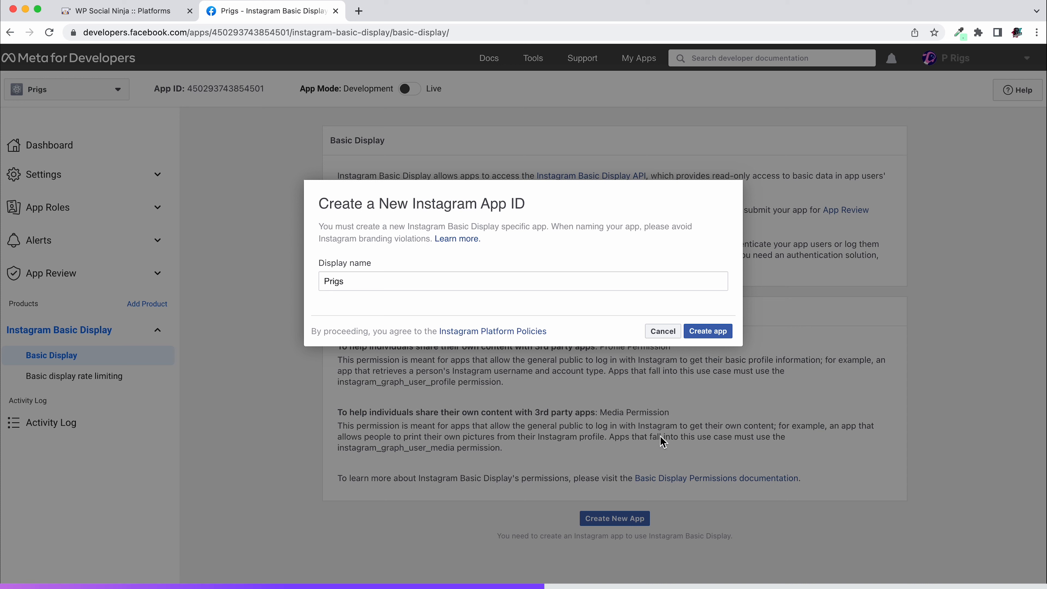
left_click(717, 333)
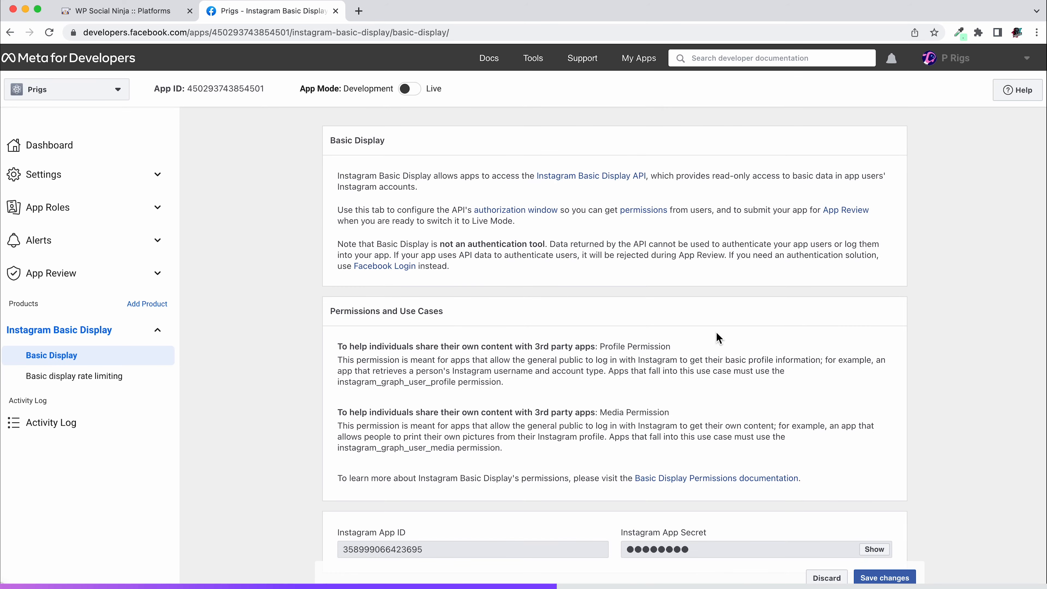
scroll(717, 338, "down", 8)
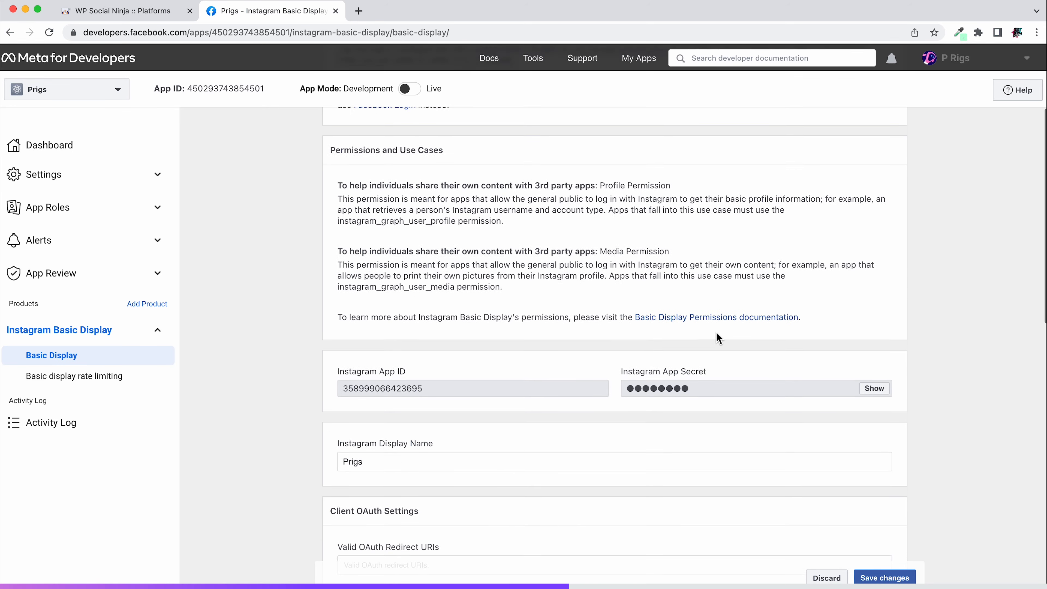
left_click(650, 245)
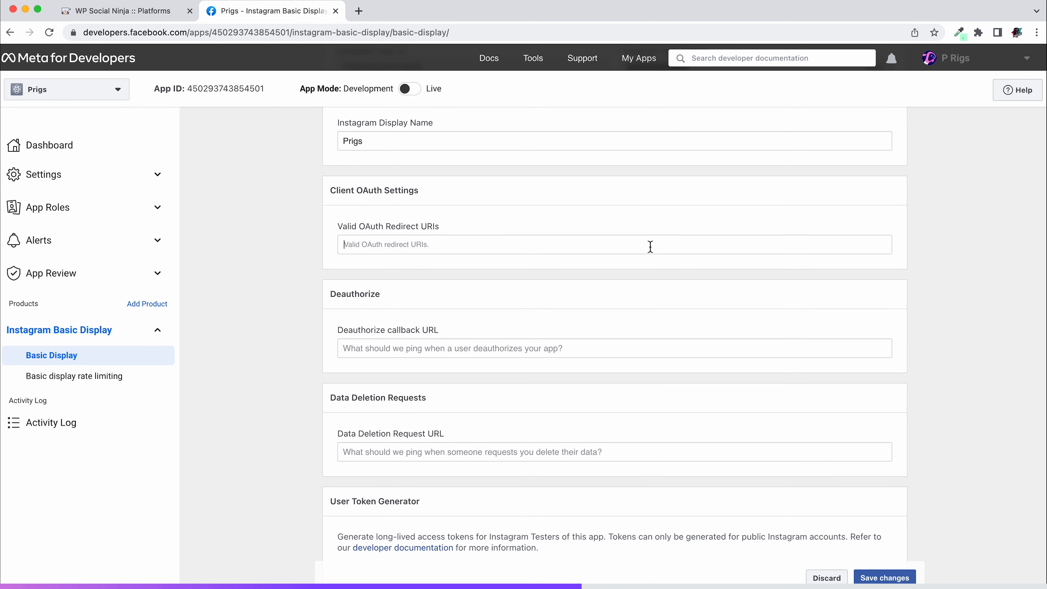
type("https://prigs202.com")
left_click(455, 349)
type("https://prigs202.com")
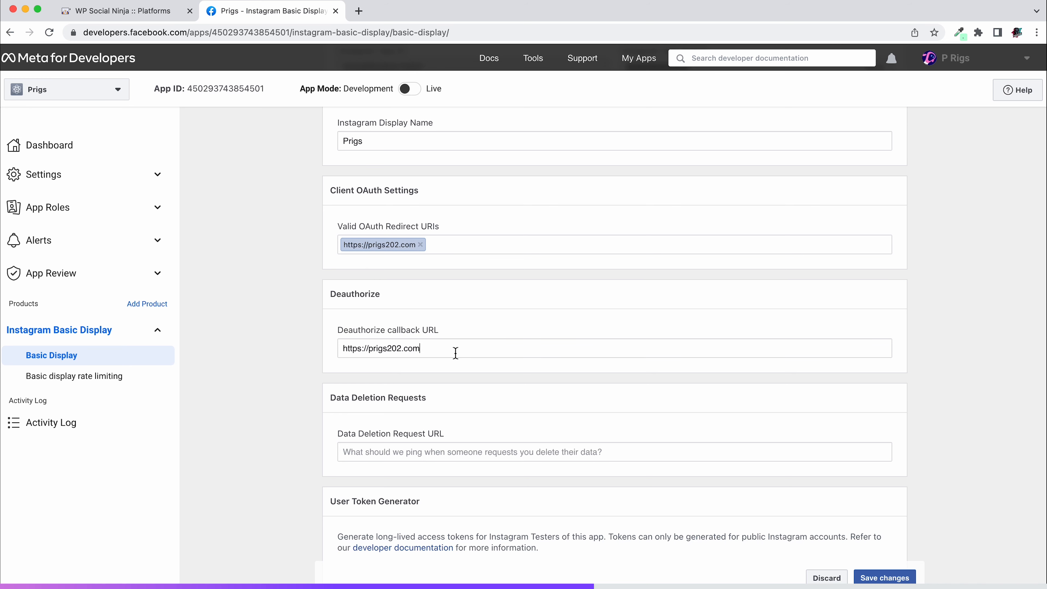
key("Return")
left_click(439, 457)
type("https://prigs202.com")
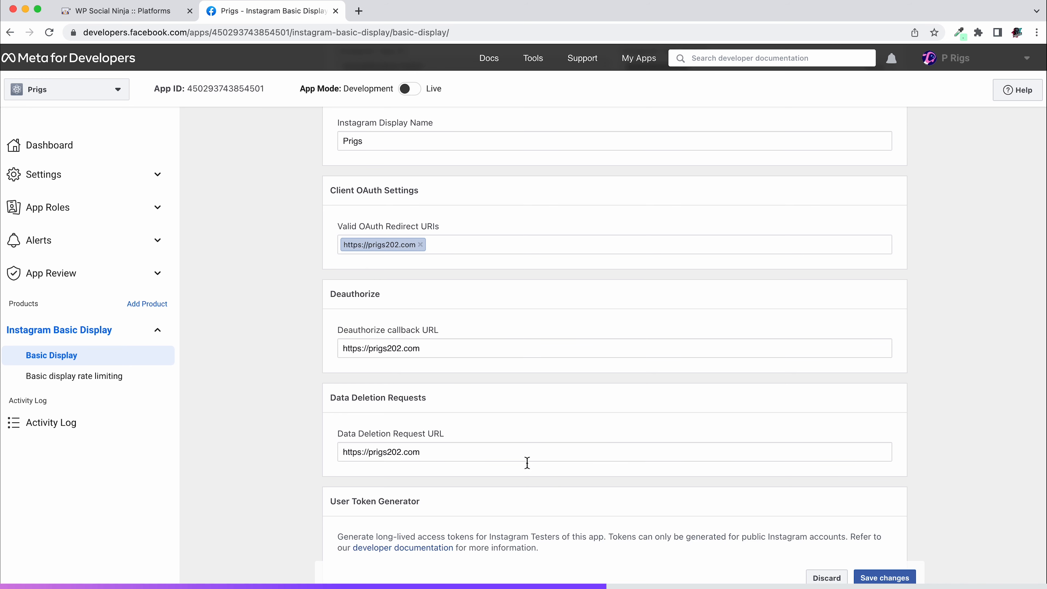
left_click(885, 577)
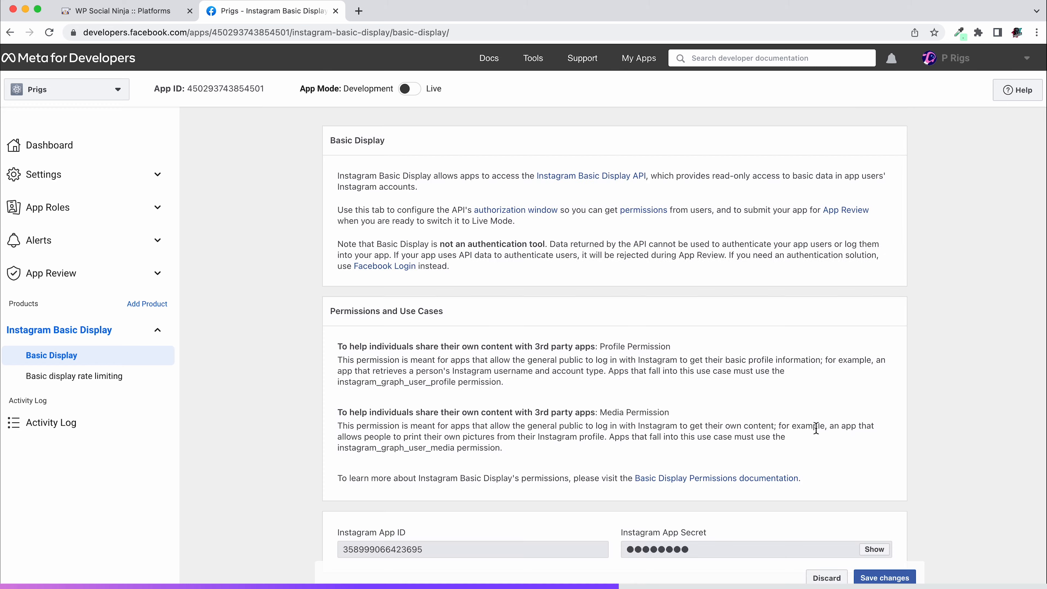
scroll(816, 428, "down", 18)
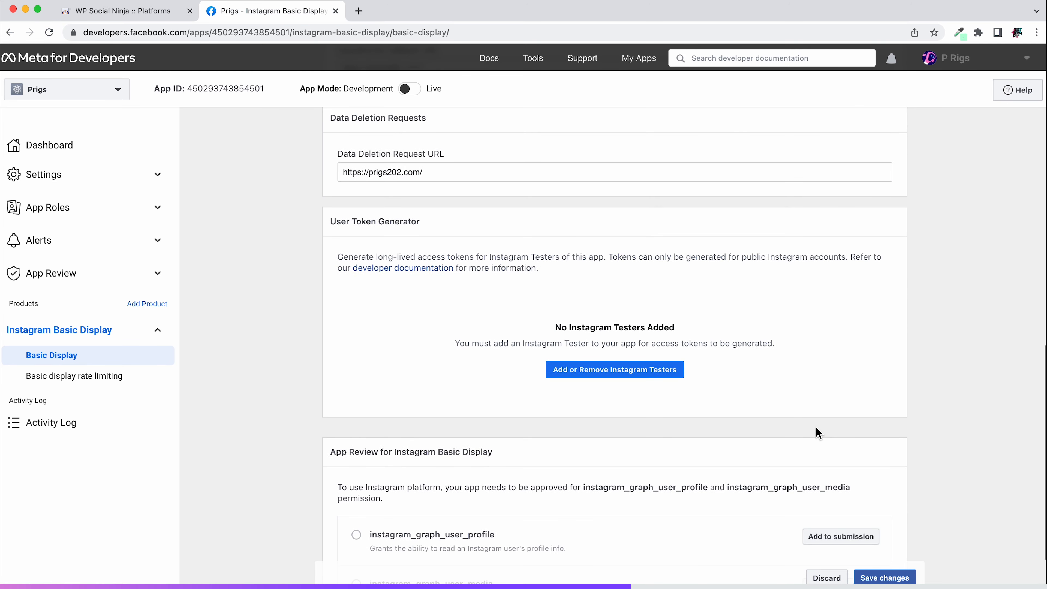
left_click(626, 372)
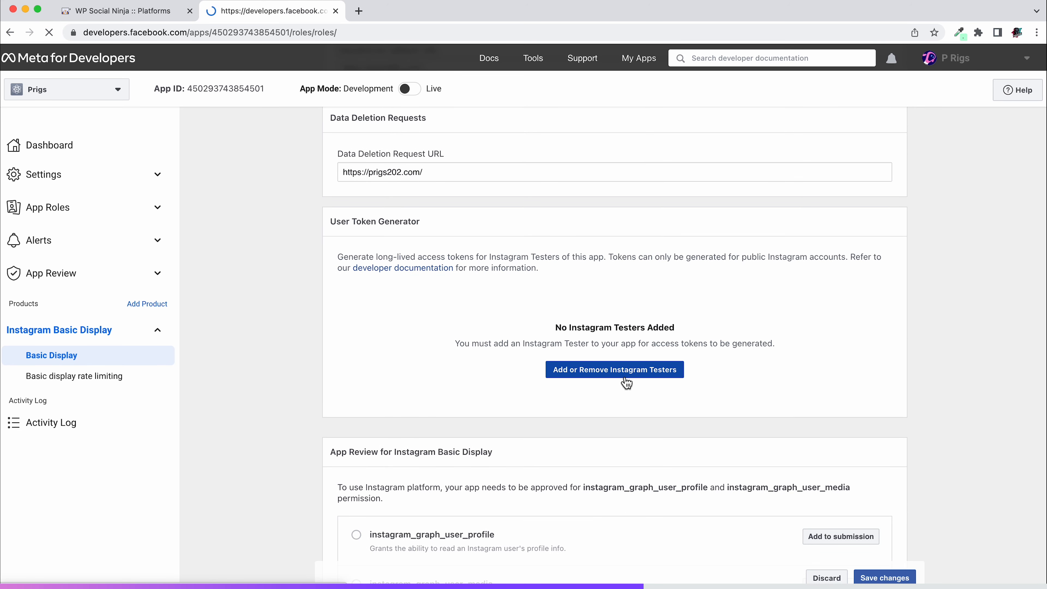
scroll(626, 383, "down", 3)
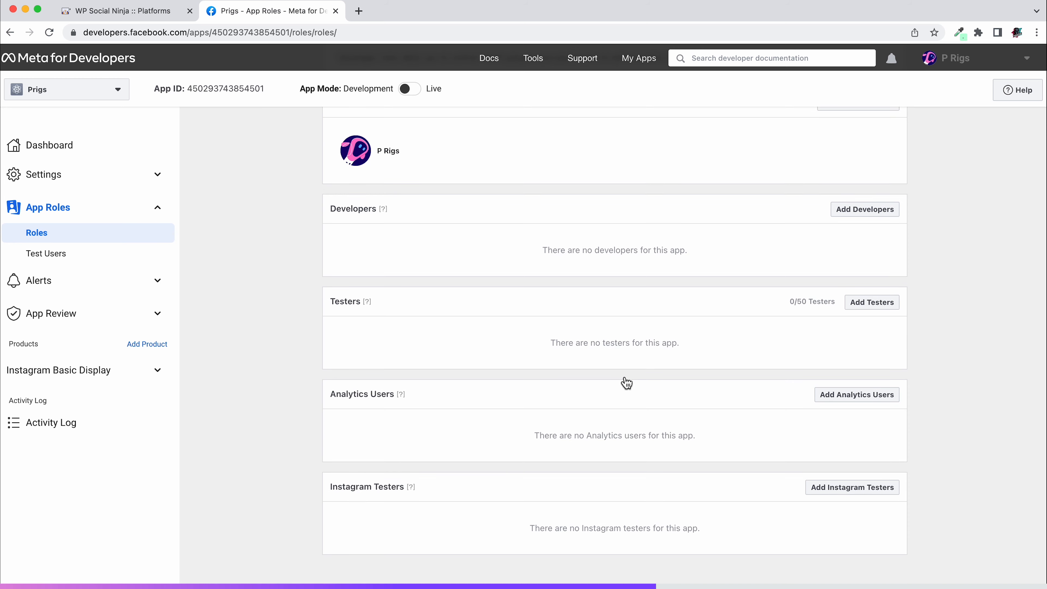
left_click(868, 489)
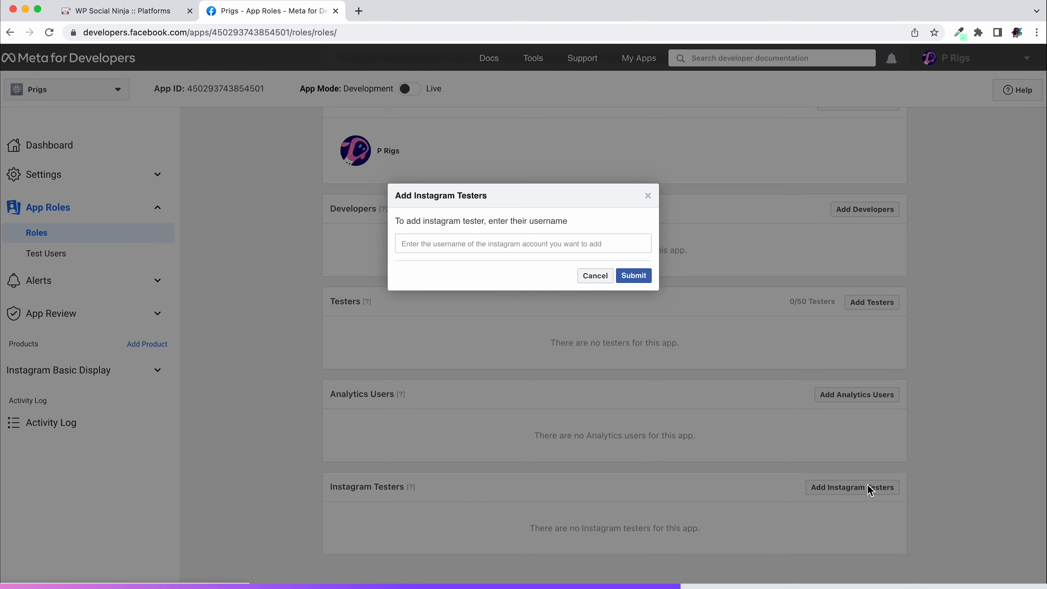
left_click(524, 239)
type("prigs202")
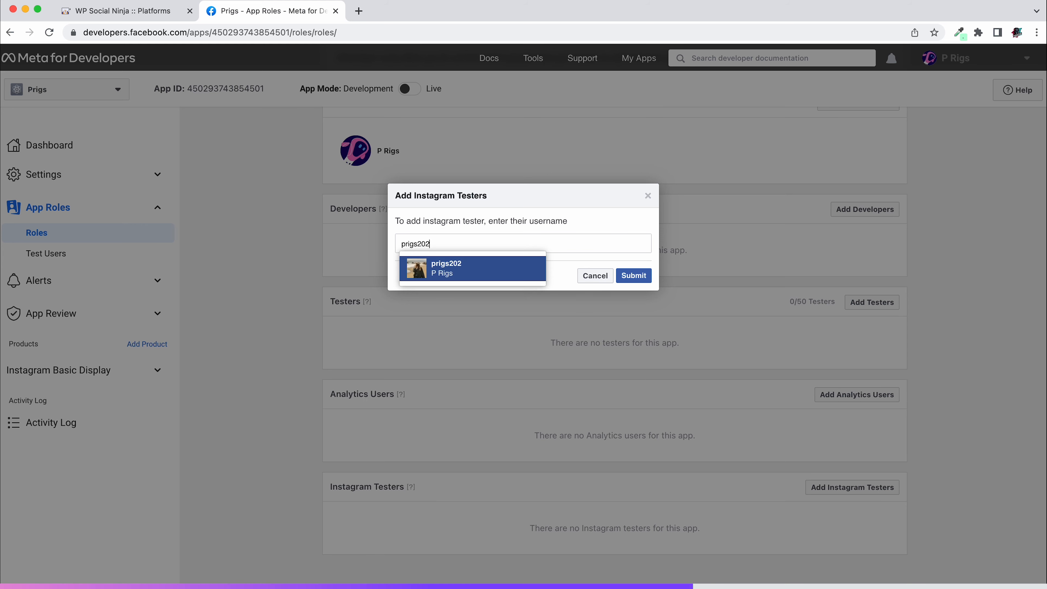
left_click(453, 269)
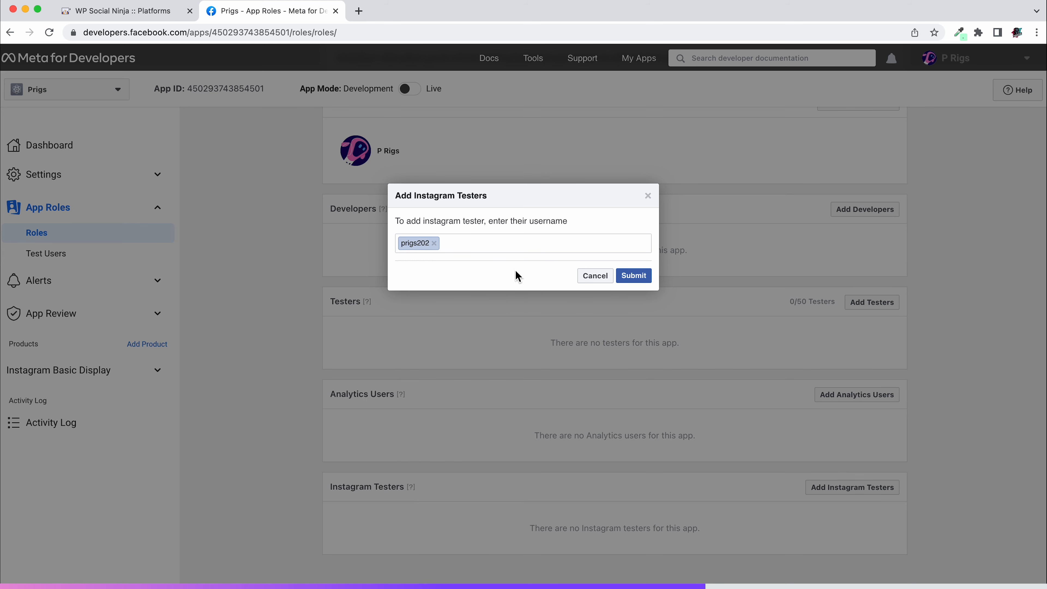
left_click(641, 277)
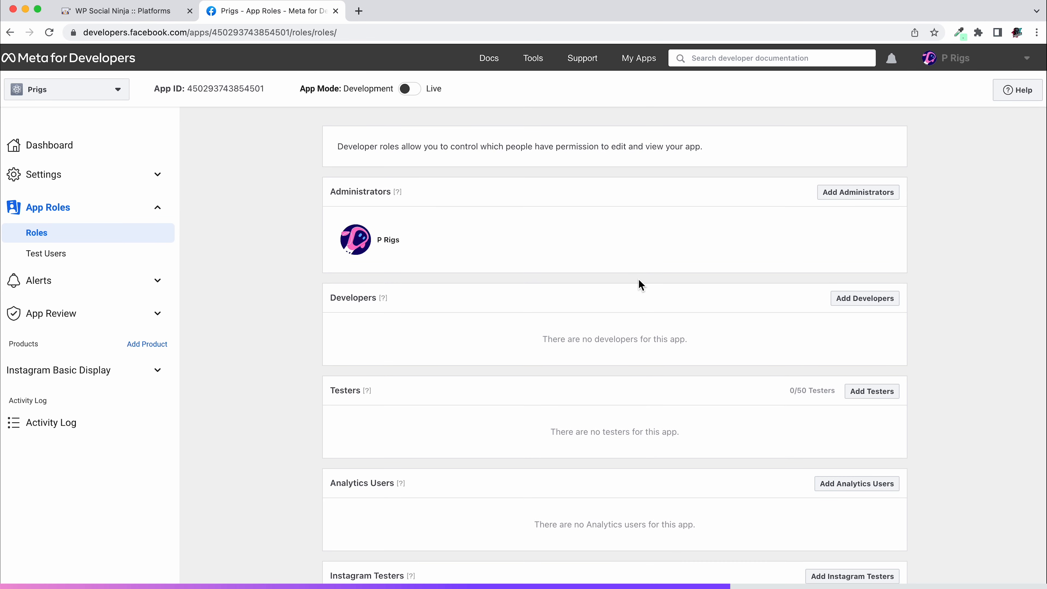
Open Instagram's Apps and Websites page from the tester section and accept the pending tester invite
scroll(639, 283, "down", 5)
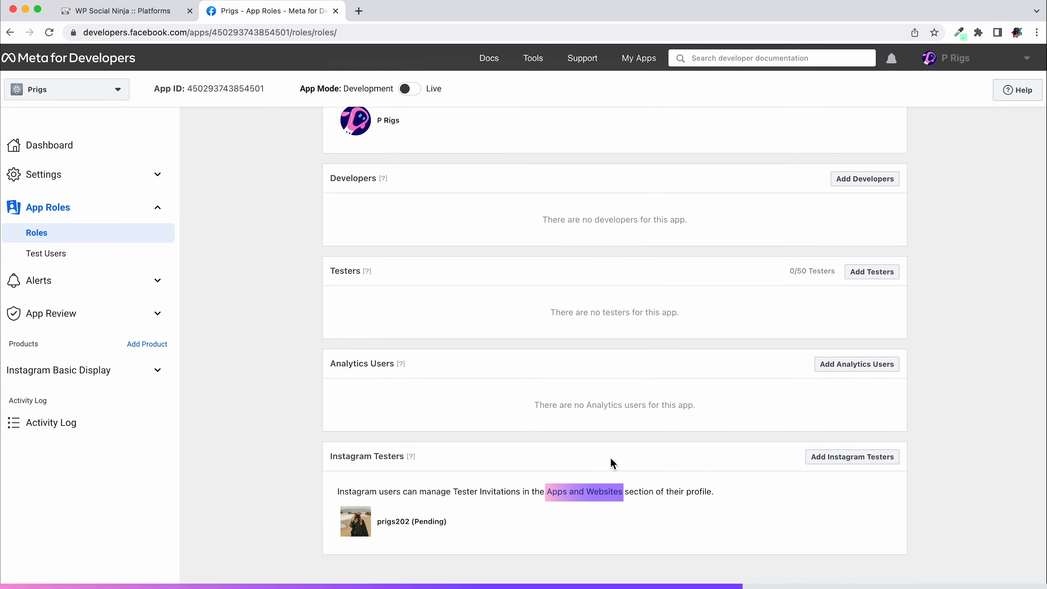
left_click(602, 497)
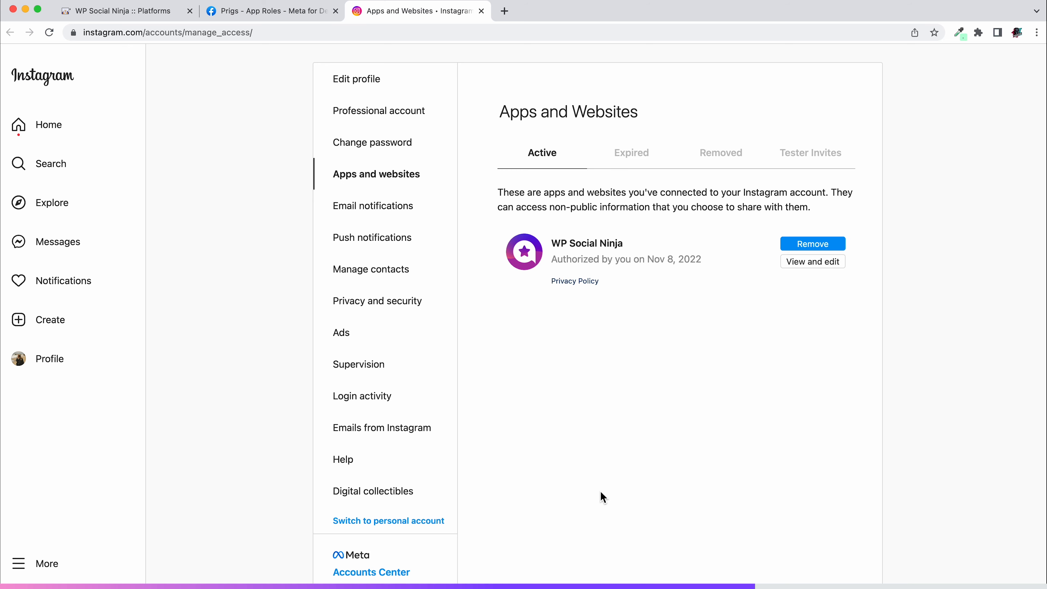
left_click(826, 154)
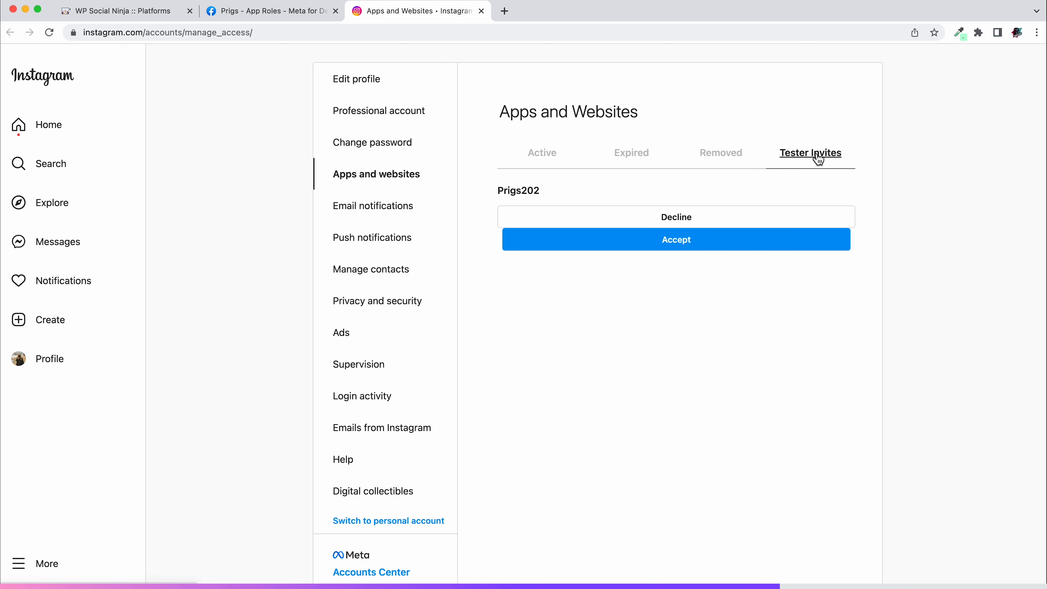
left_click(695, 249)
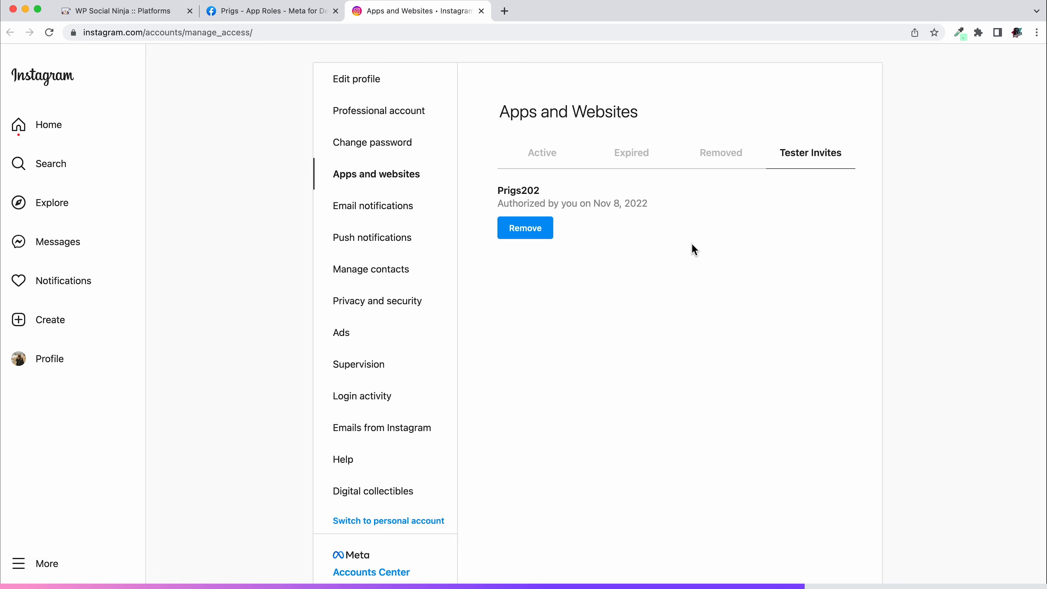
In the Meta app's Instagram Basic Display settings, generate a token for the Instagram tester and allow access to profile information and media
left_click(274, 19)
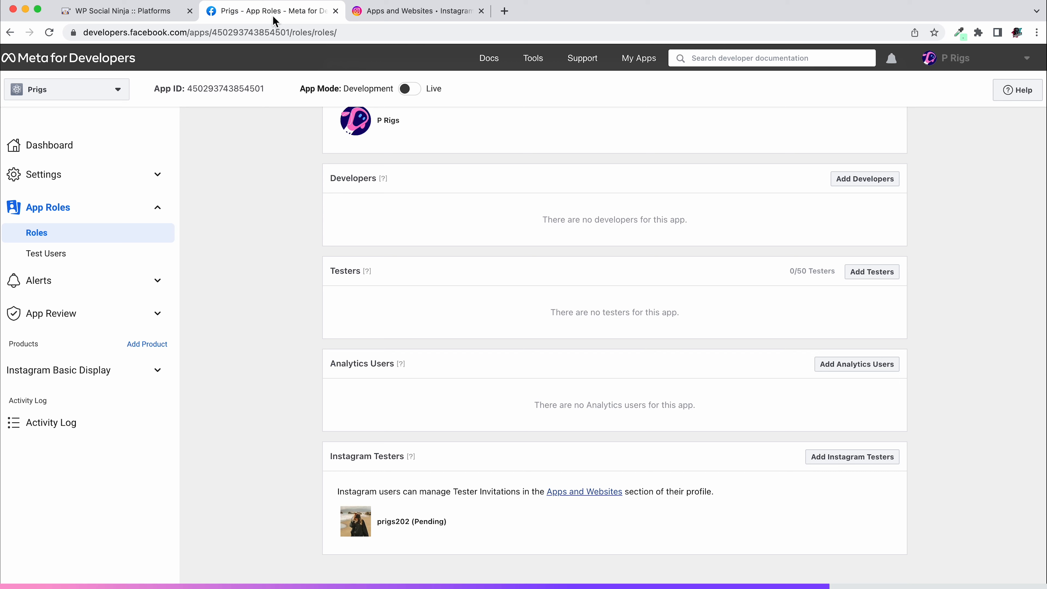
left_click(157, 371)
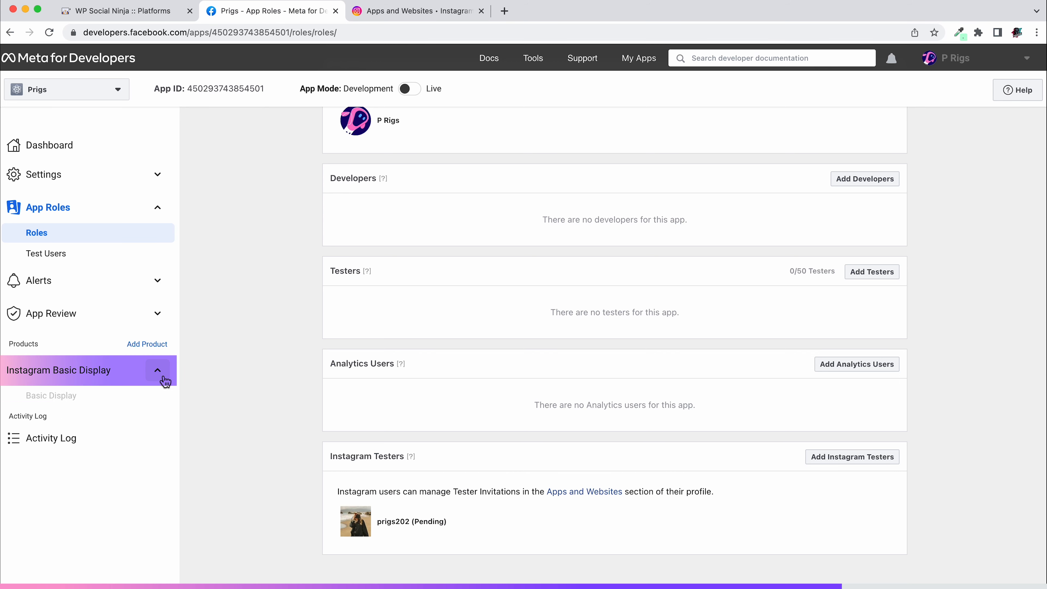
left_click(93, 401)
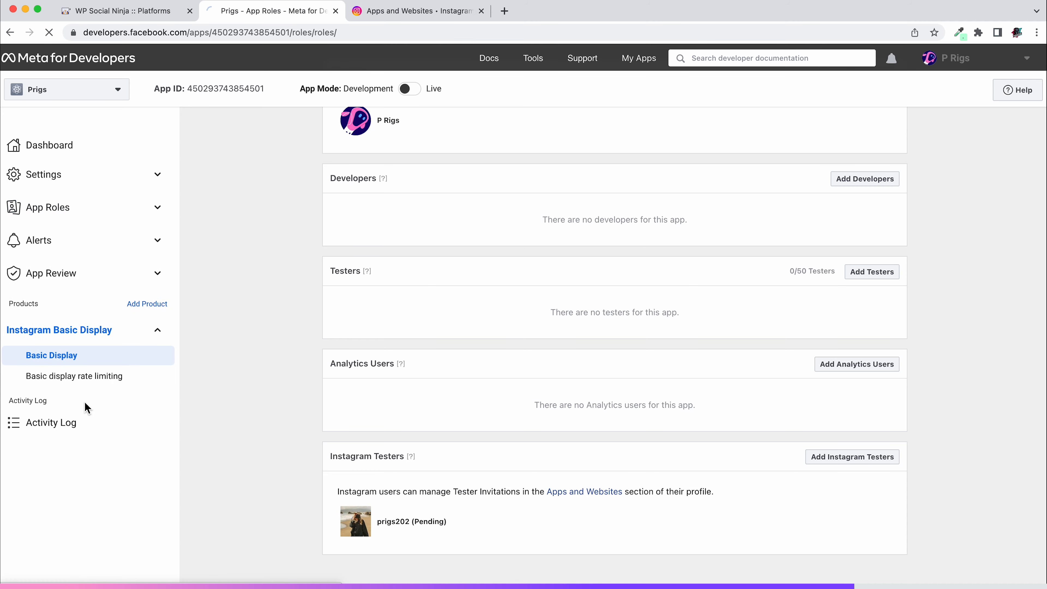
scroll(536, 379, "down", 15)
scroll(610, 350, "down", 5)
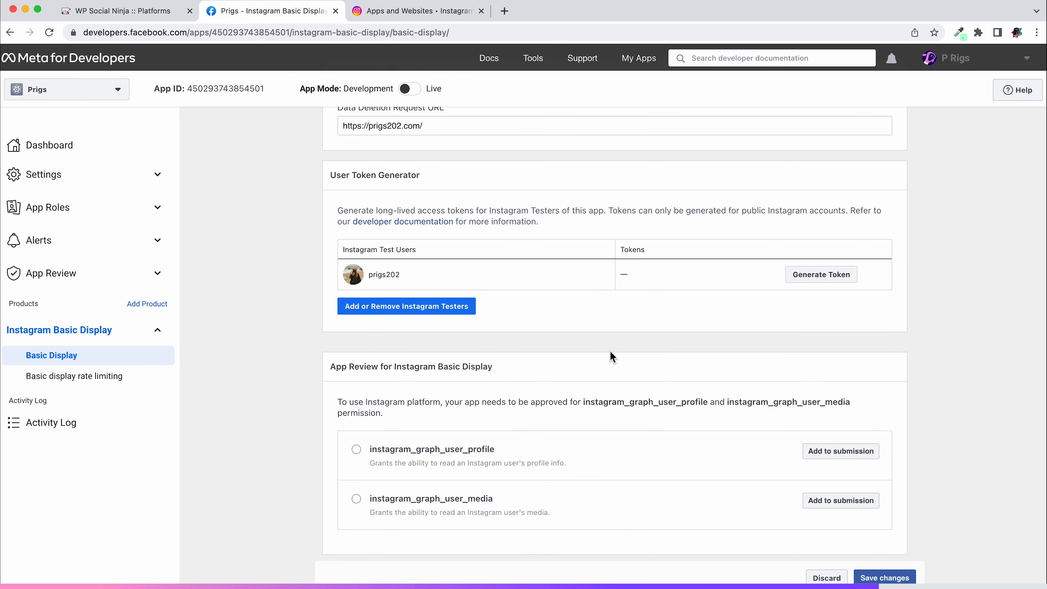
left_click(828, 279)
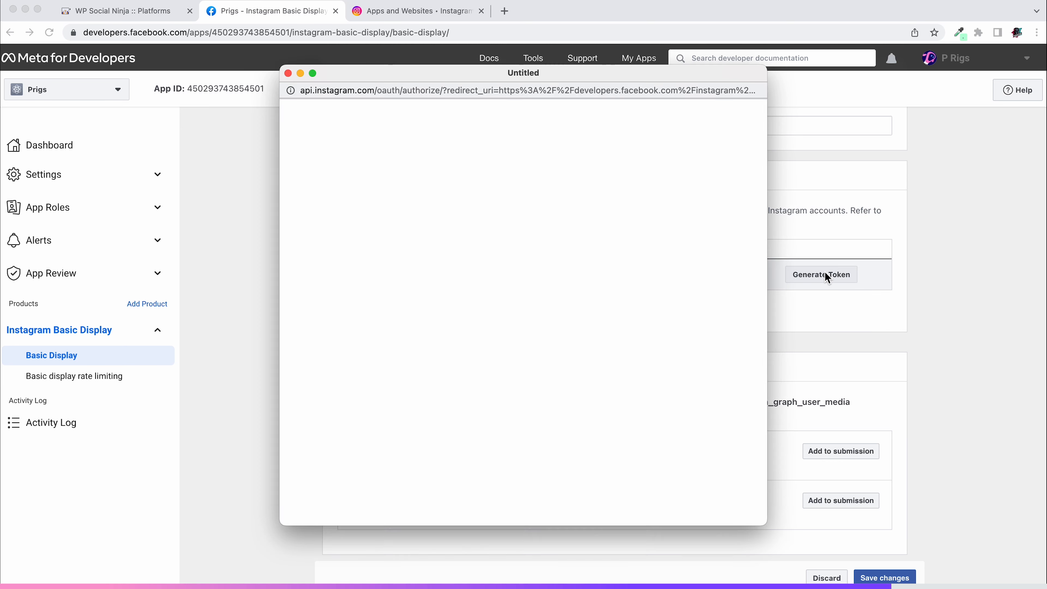
left_click(552, 237)
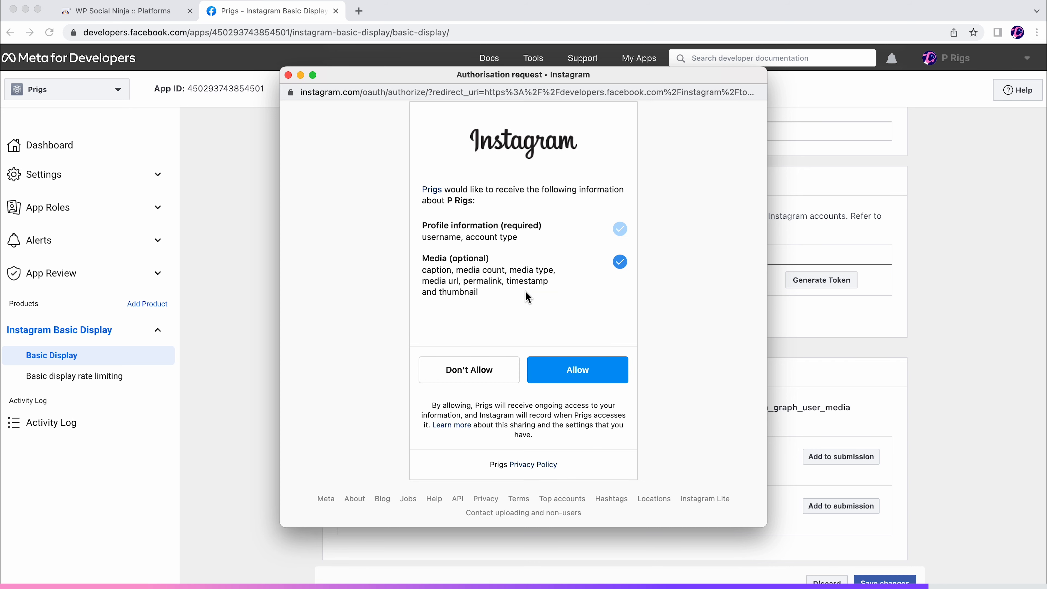
left_click(579, 372)
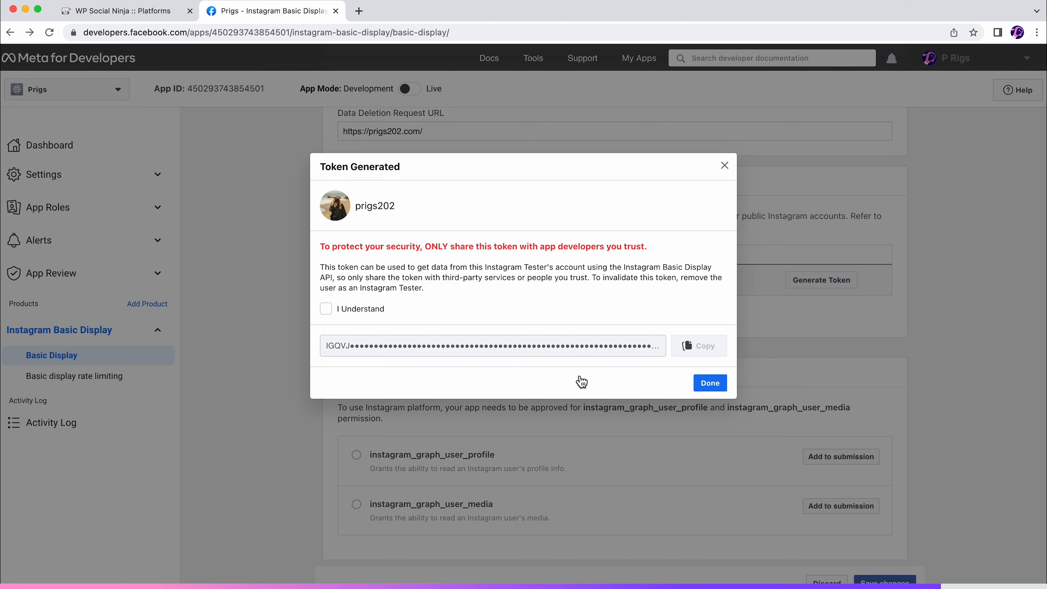
Acknowledge the token security notice, copy the generated access token and close the dialog
left_click(326, 310)
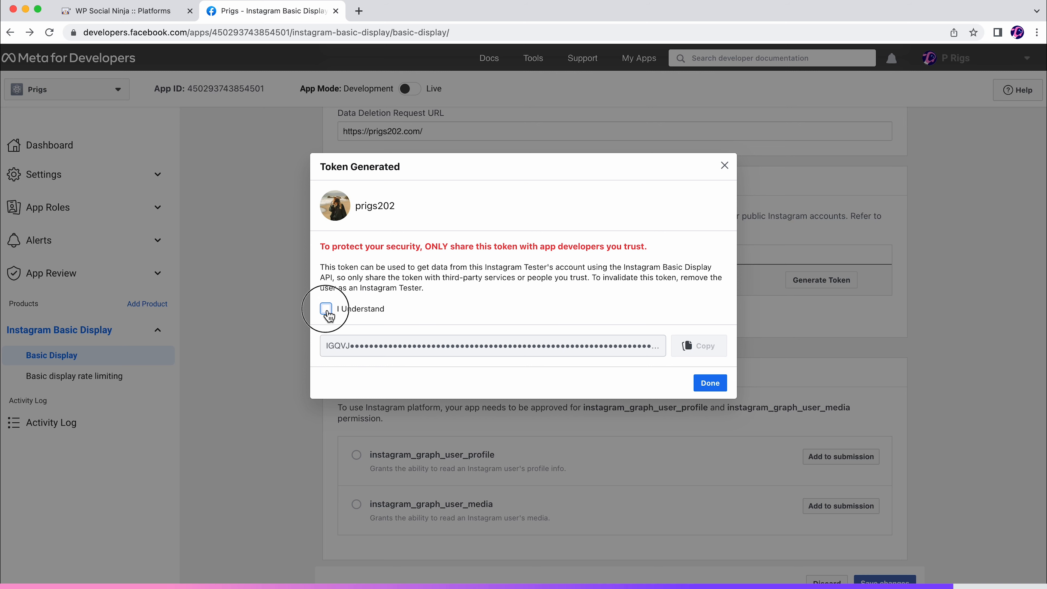
left_click(711, 353)
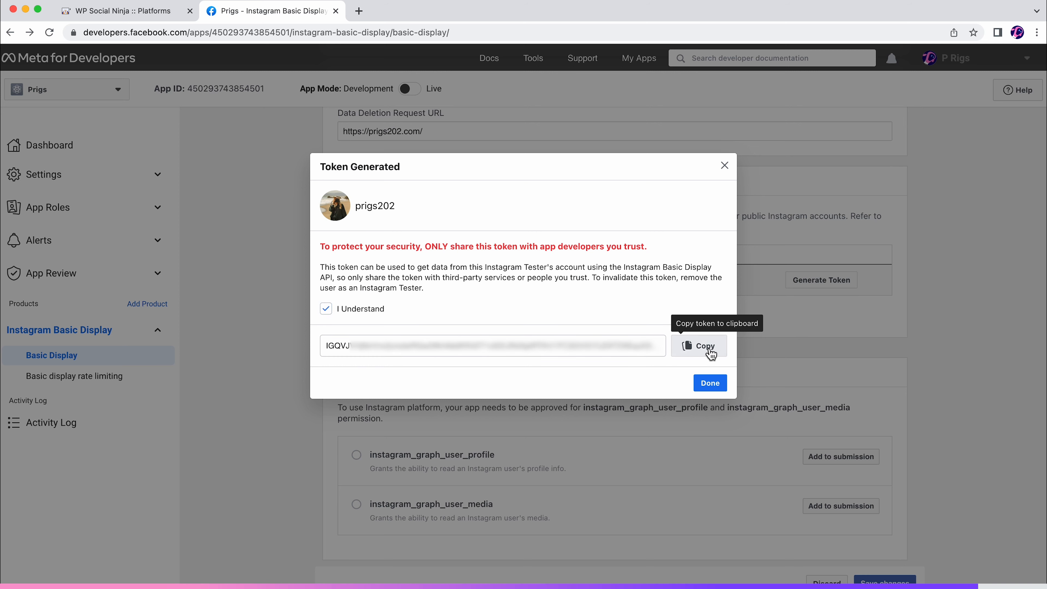
left_click(711, 385)
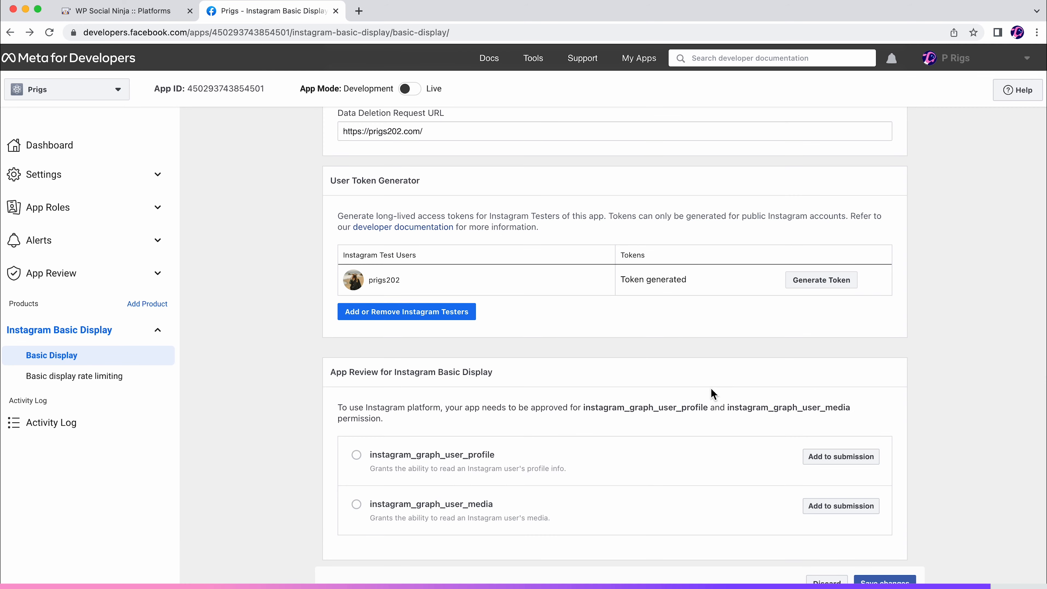
Switch to WP Social Ninja, paste the access token into the manual Instagram configuration and connect the account
left_click(150, 15)
left_click(512, 293)
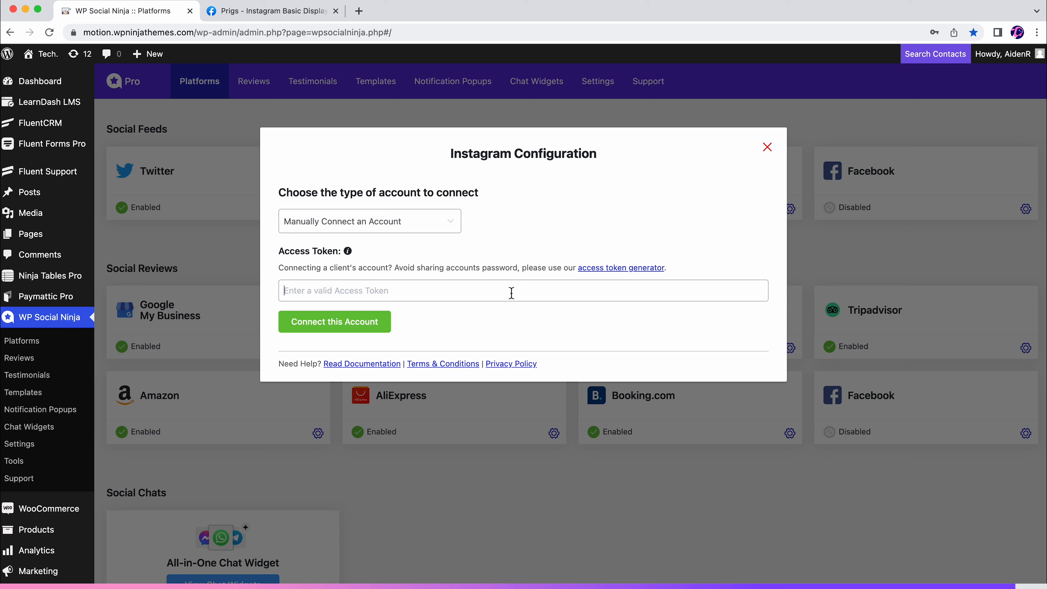
key("super+v")
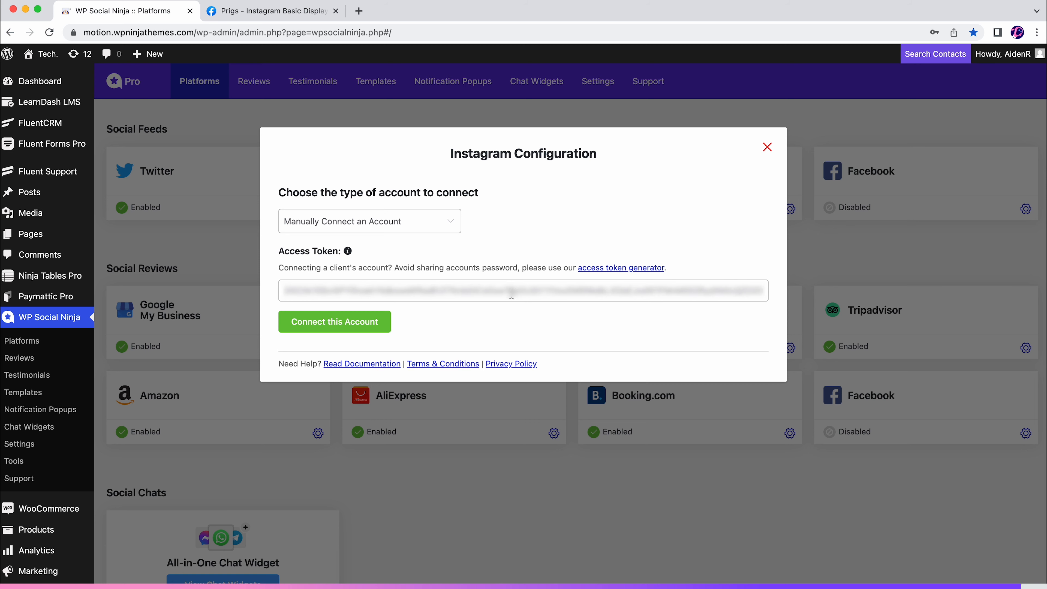
left_click(338, 329)
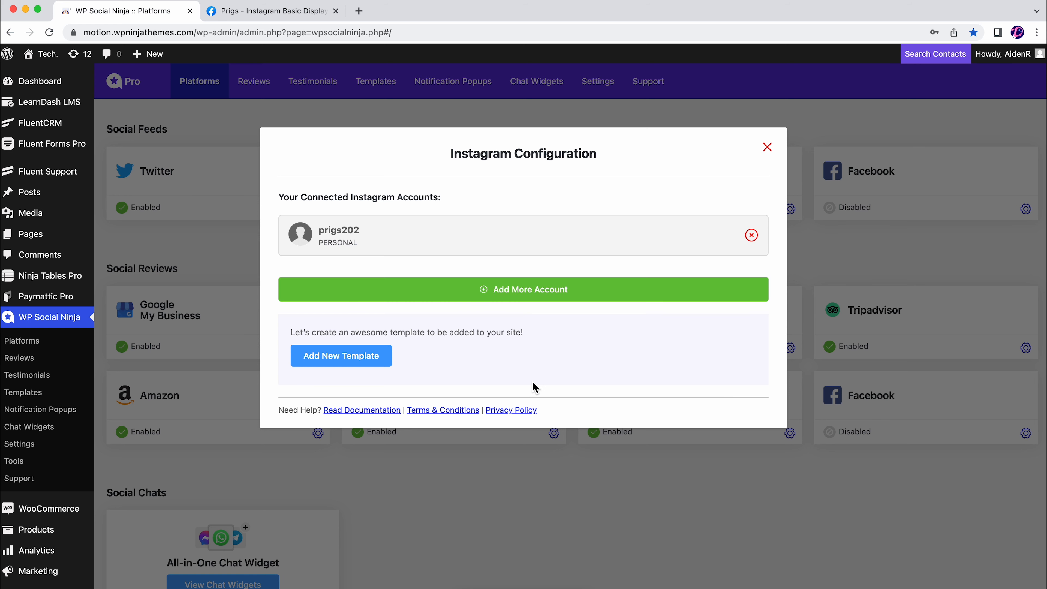
Add a new Instagram template for the connected account and copy its shortcode
left_click(348, 358)
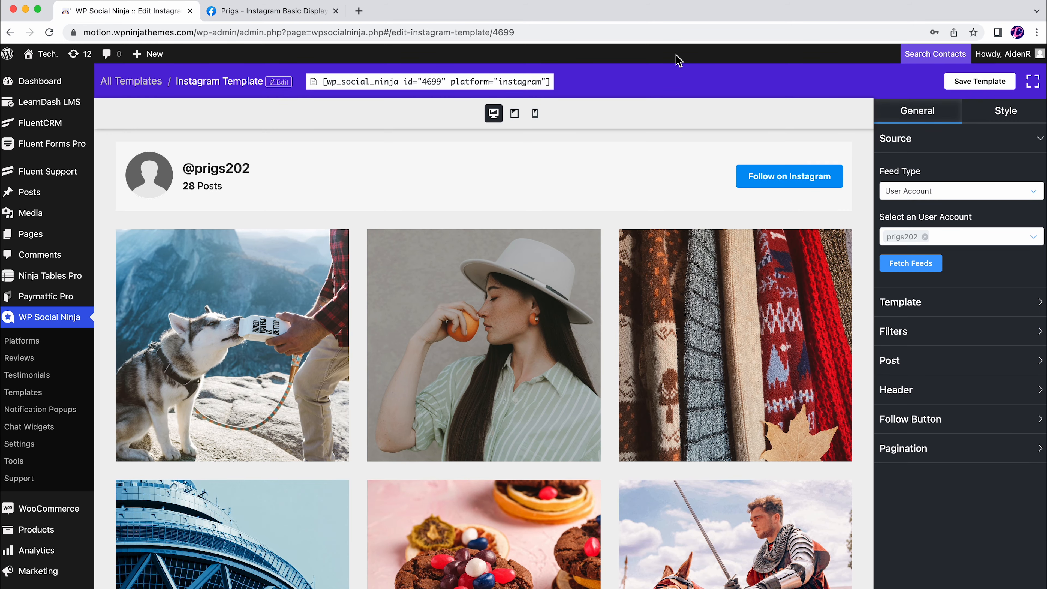
left_click(483, 81)
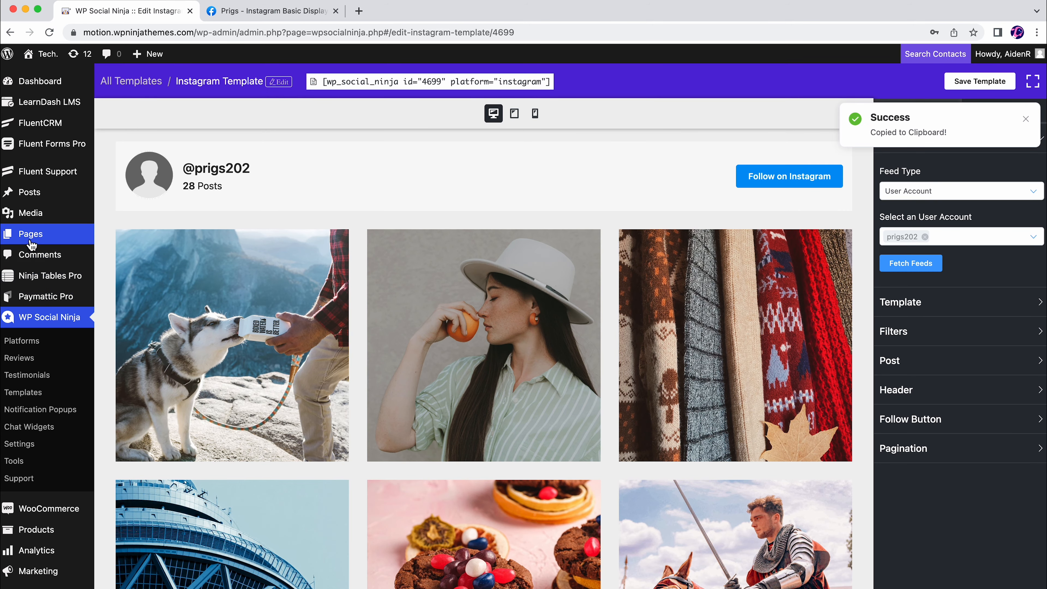
Create a new WordPress page in a separate browser tab, paste the Instagram template's shortcode into it and preview the feed
mouse_move(32, 244)
right_click(132, 253)
left_click(194, 263)
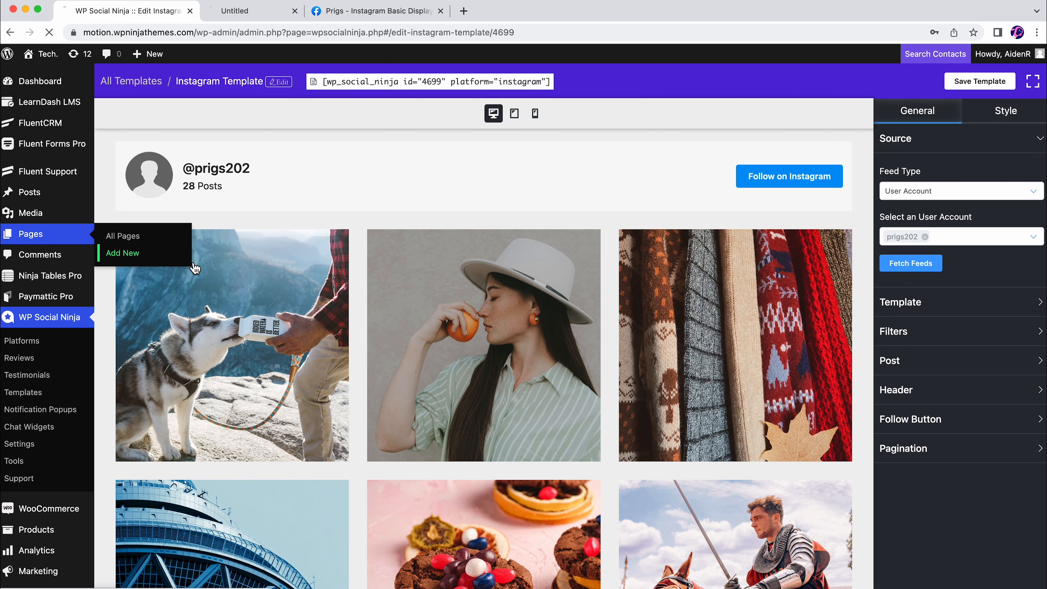
left_click(270, 12)
left_click(227, 163)
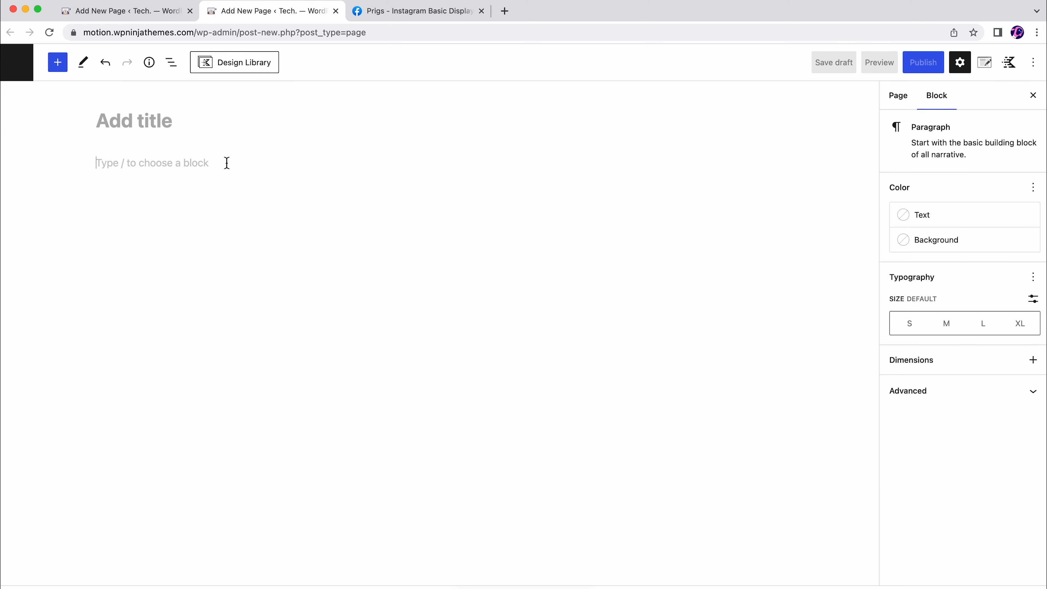
key("super+v")
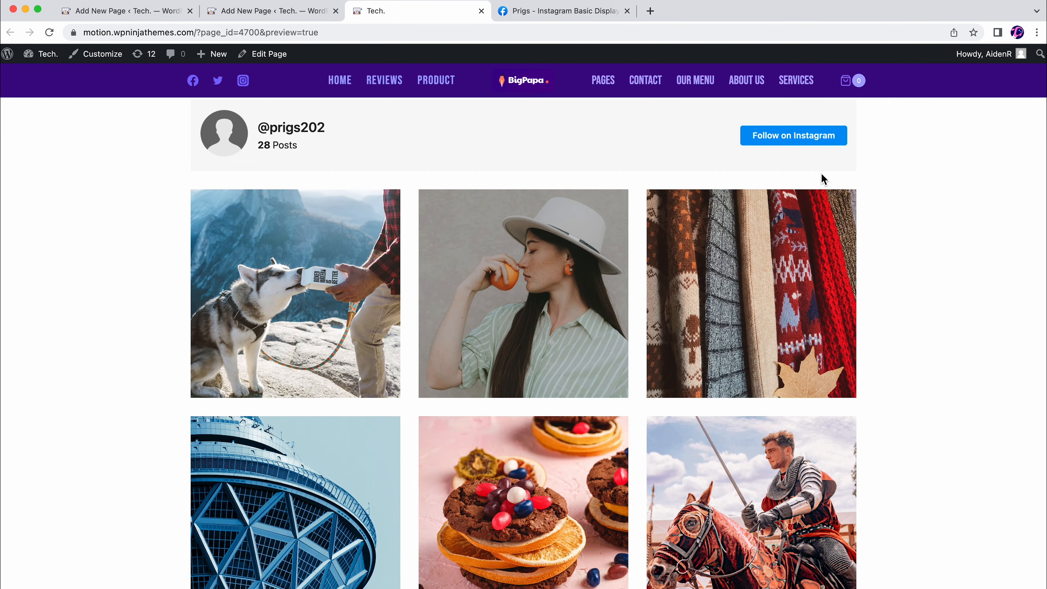
scroll(586, 346, "down", 15)
scroll(587, 348, "down", 5)
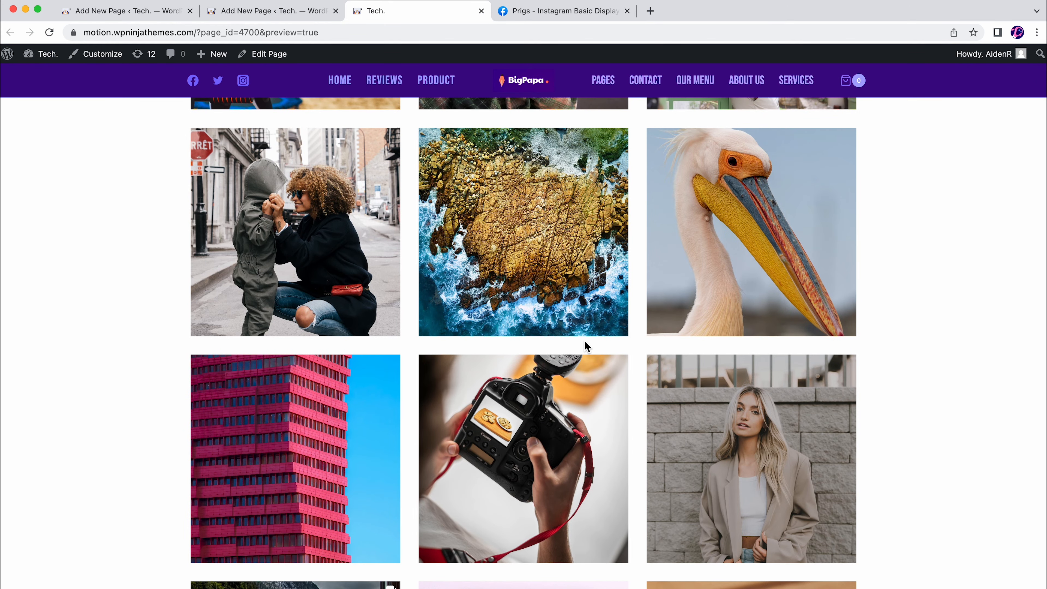